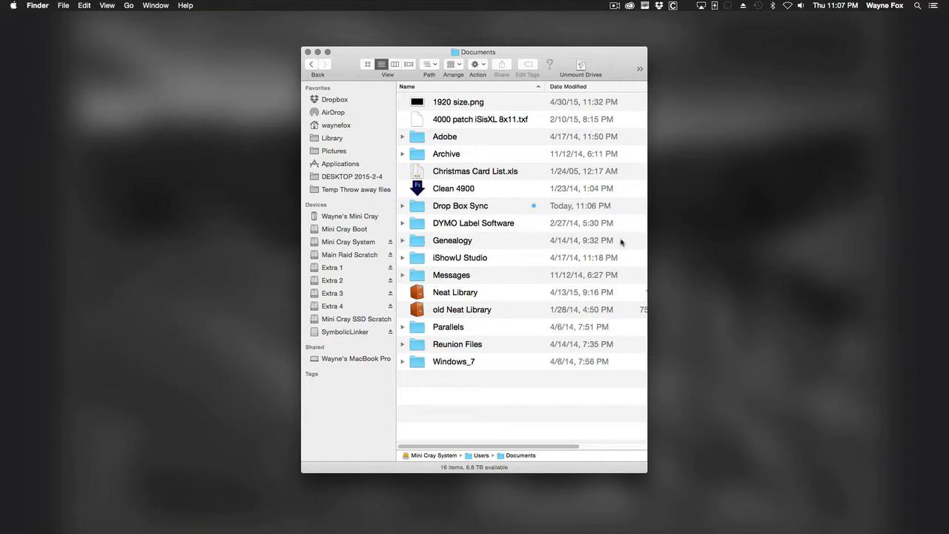
Step: Check the folder path of Documents and list the contents of the Drop Box Sync folder
super+click(461, 52)
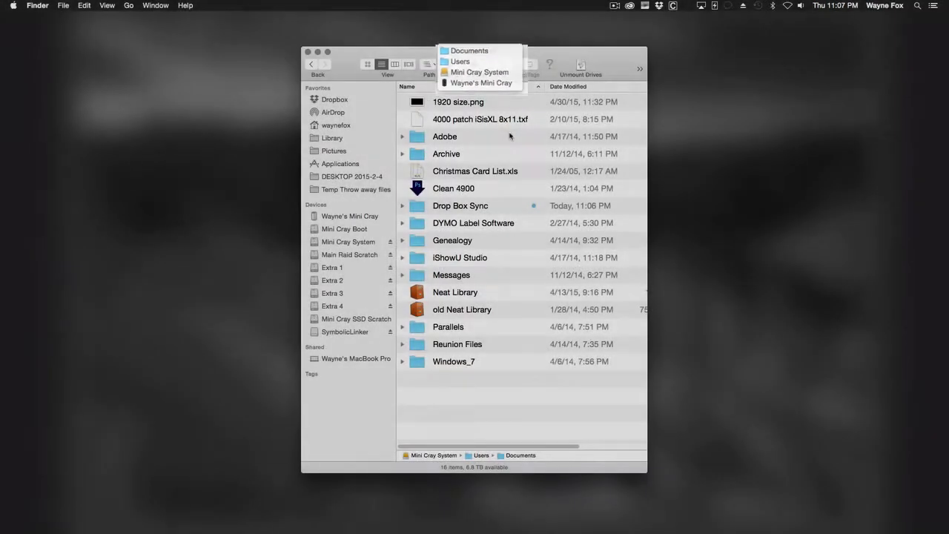
click(510, 136)
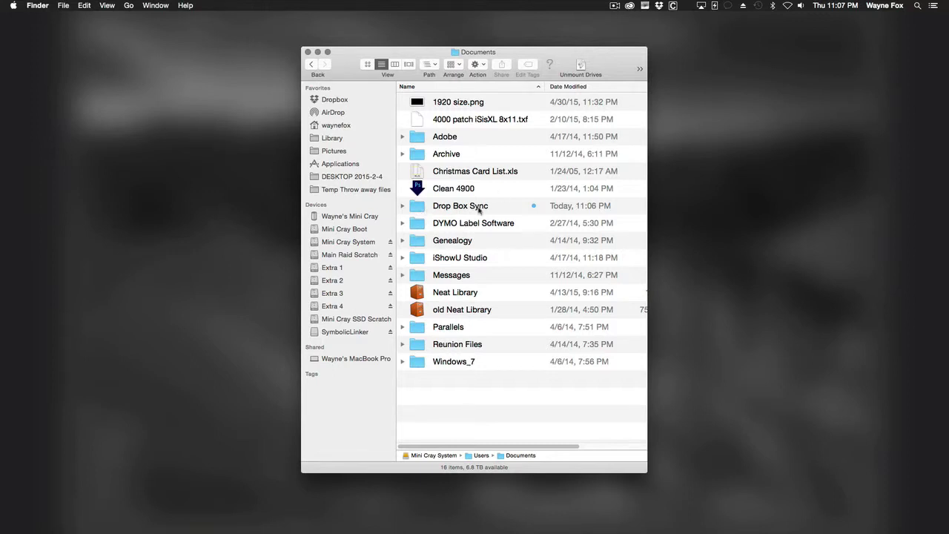
click(401, 207)
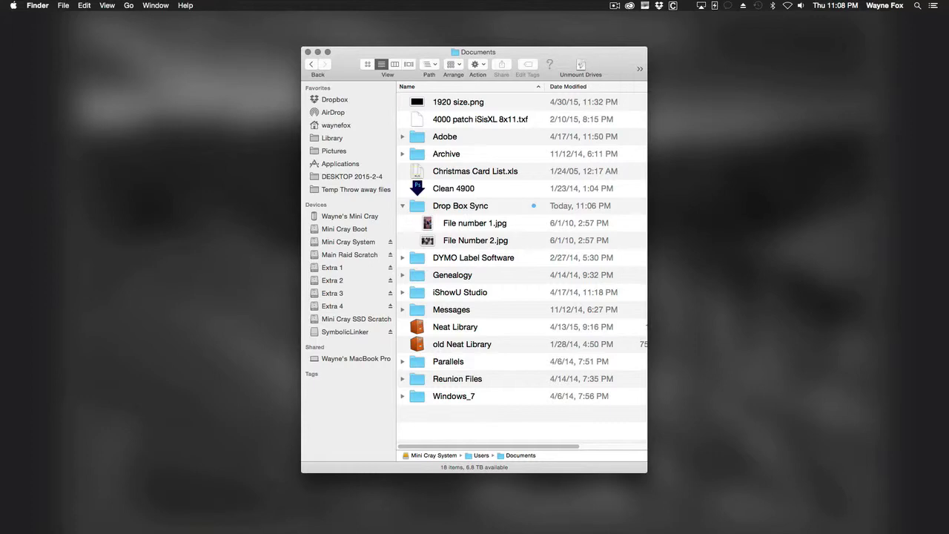
Step: Switch to the Screen Sharing view of the other Mac and inspect its Documents path and Drop Box Sync folder
key(ctrl+Up)
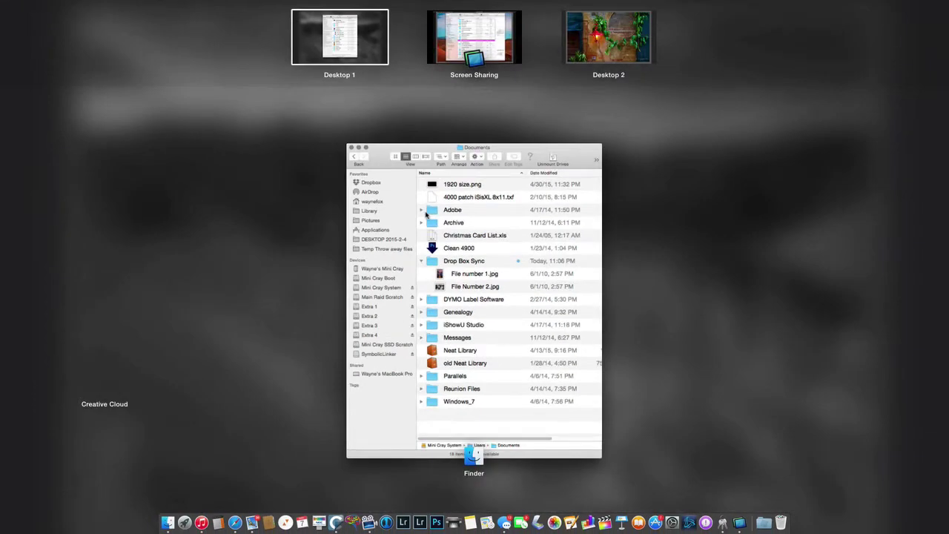
click(477, 46)
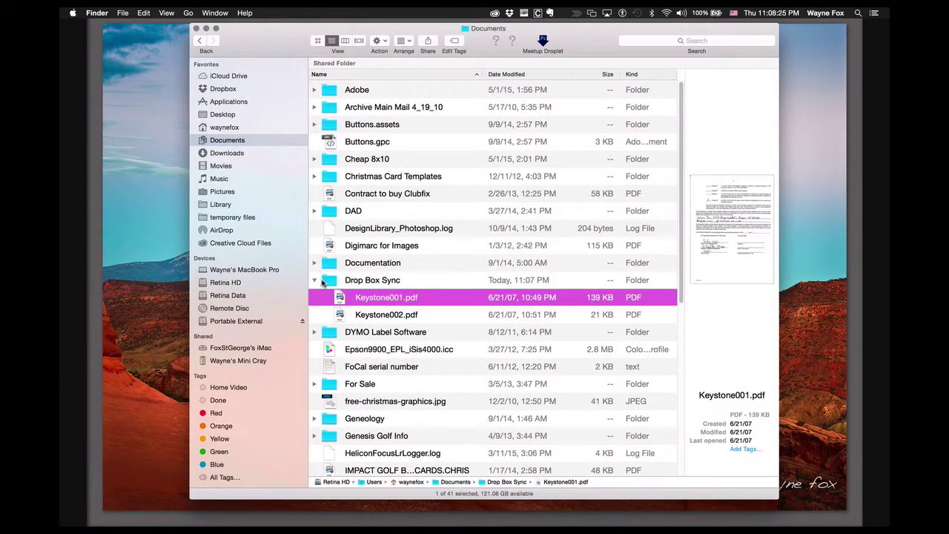
click(314, 281)
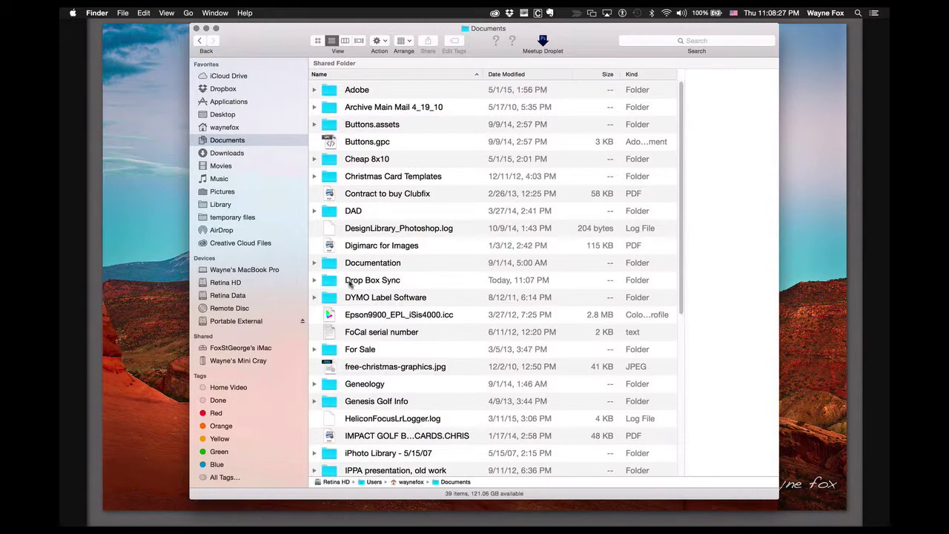
super+click(485, 28)
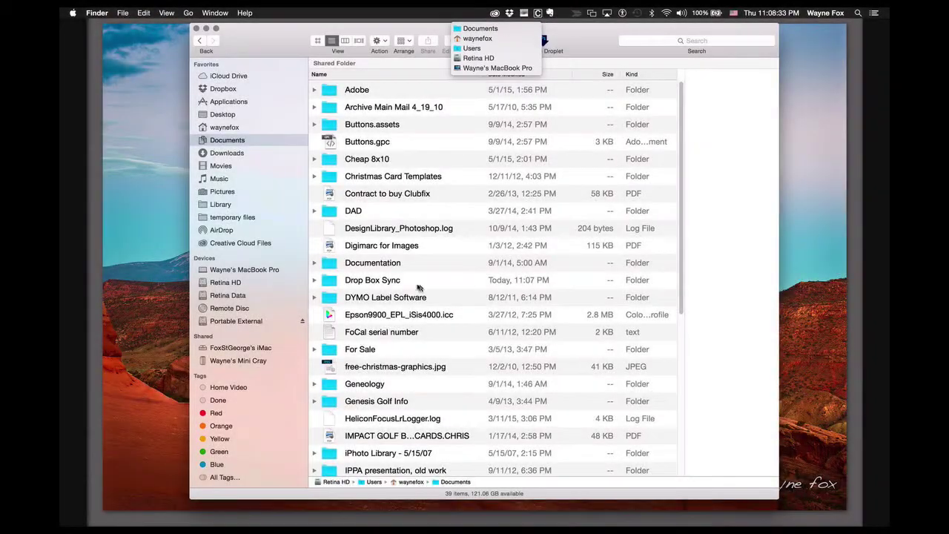
click(315, 282)
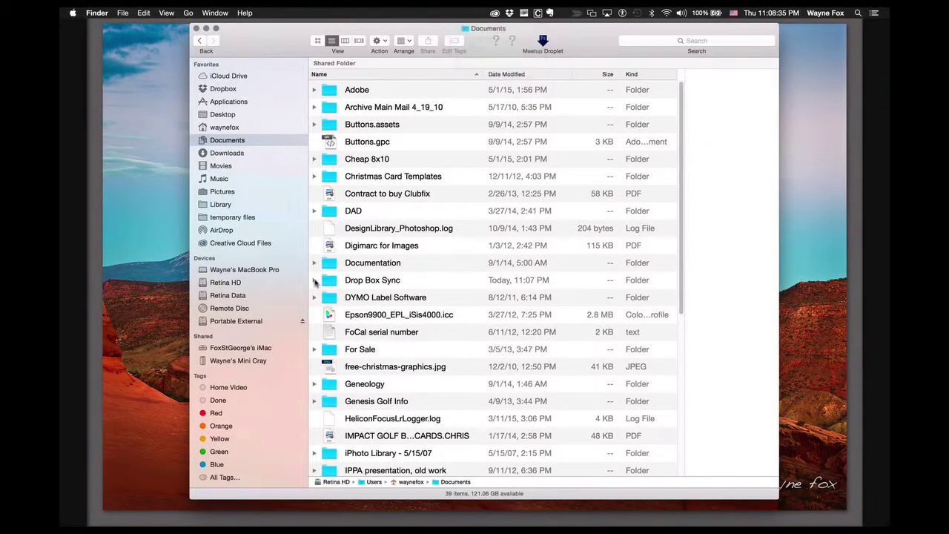
click(315, 282)
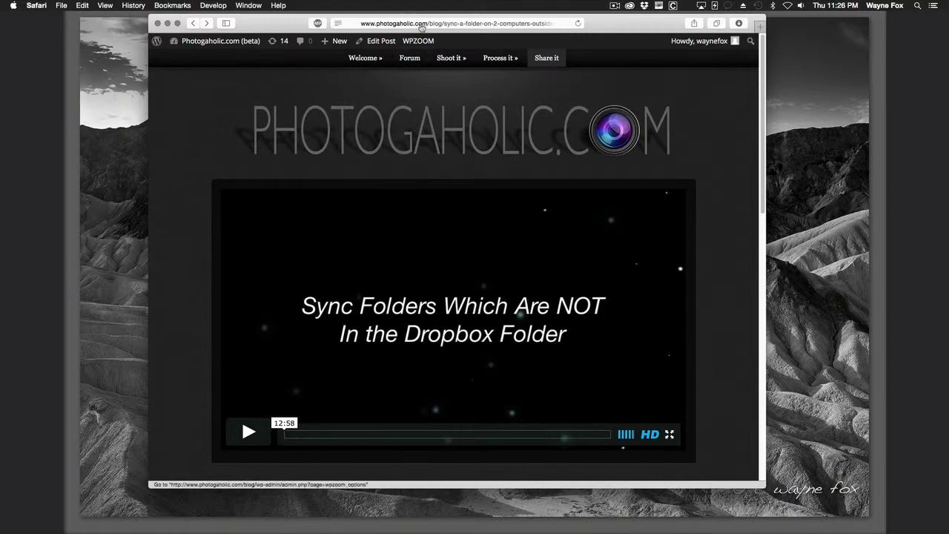
Step: Search Google in Safari for "symlink OS X"
click(423, 24)
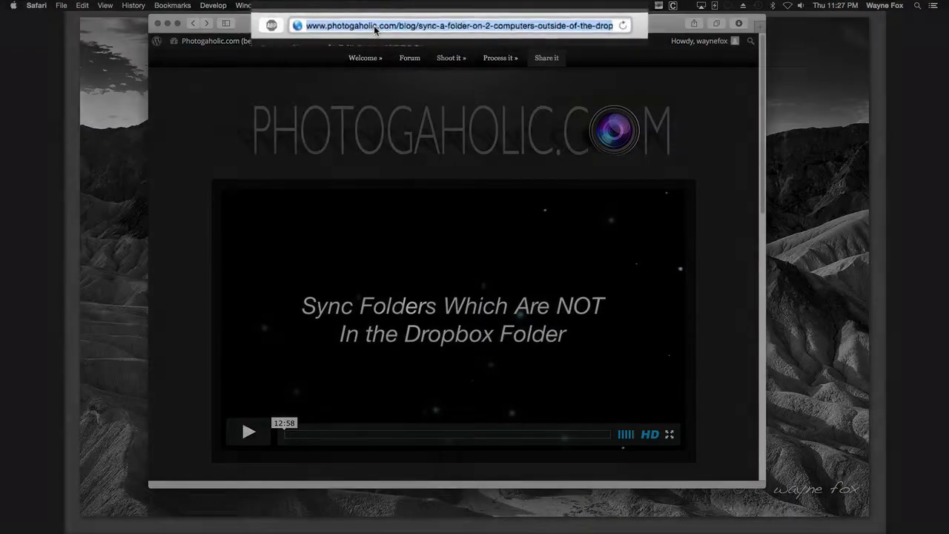
text(sym)
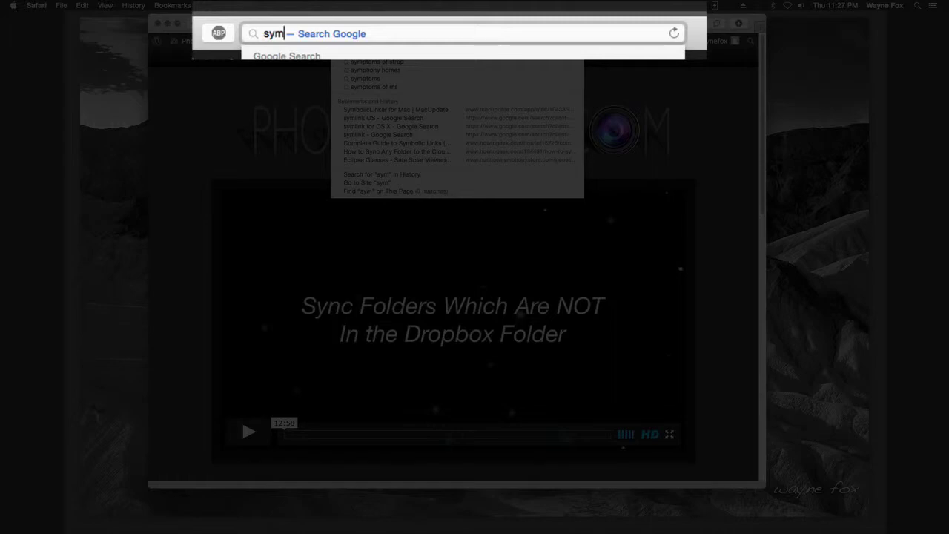
text(link OS X)
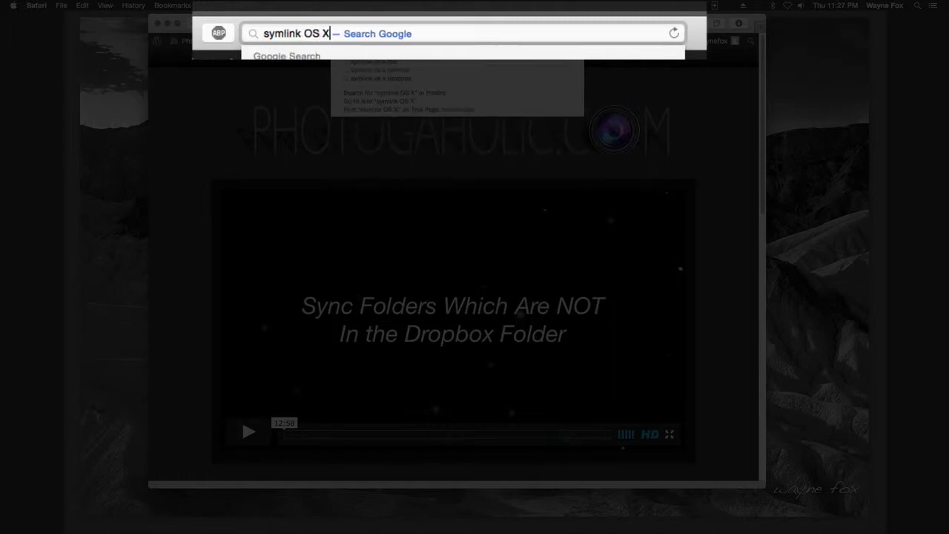
key(Return)
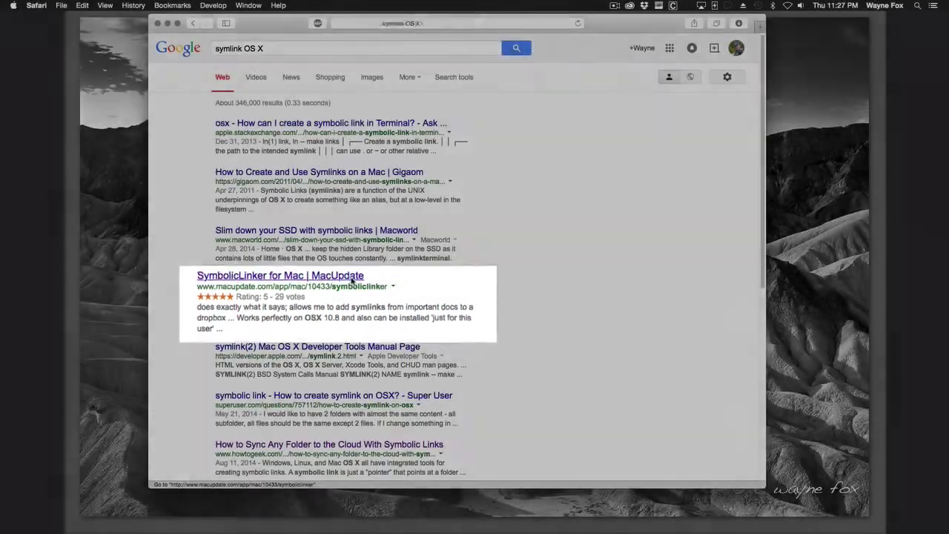
Step: Open the MacUpdate result for SymbolicLinker and download the utility from its page
click(351, 281)
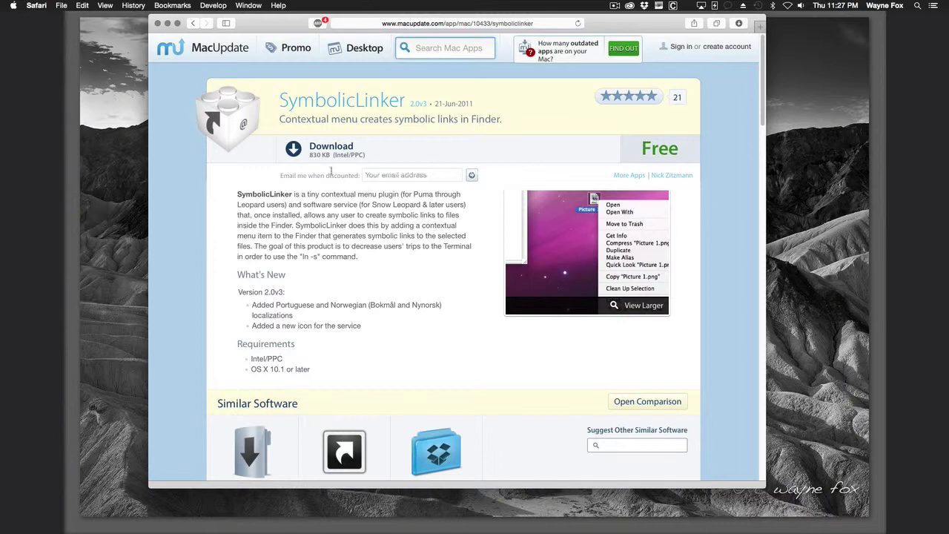
click(326, 154)
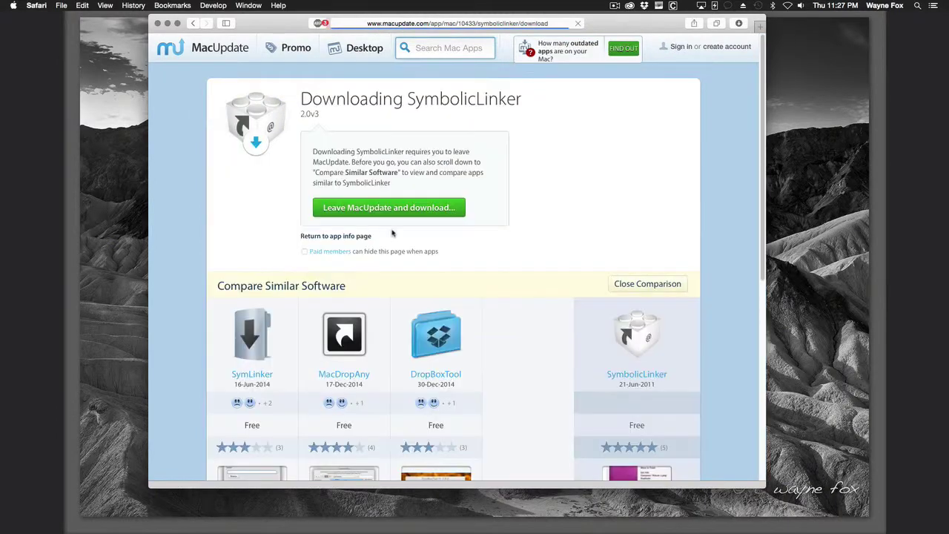
click(392, 213)
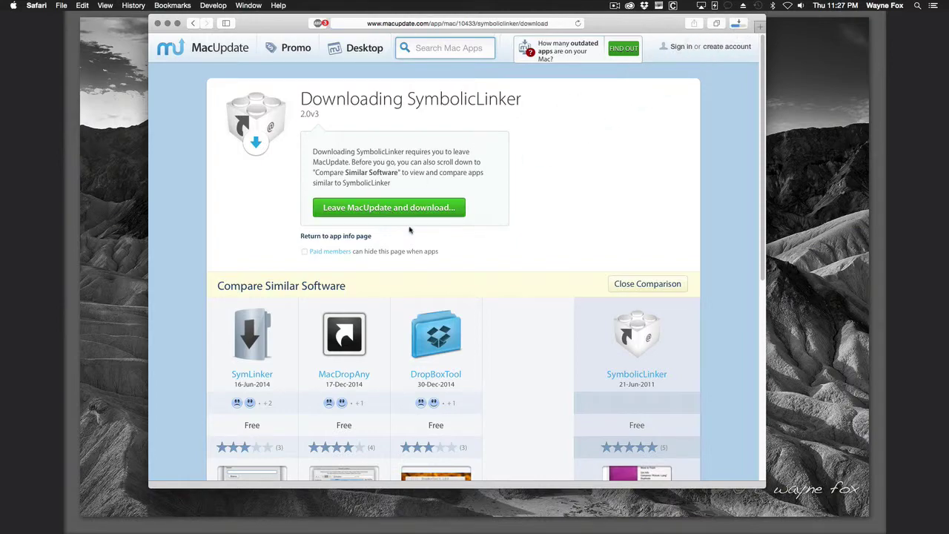
Step: Reveal the newly downloaded SymbolicLinker2.0v3.dmg in Finder and open the disk image
click(739, 25)
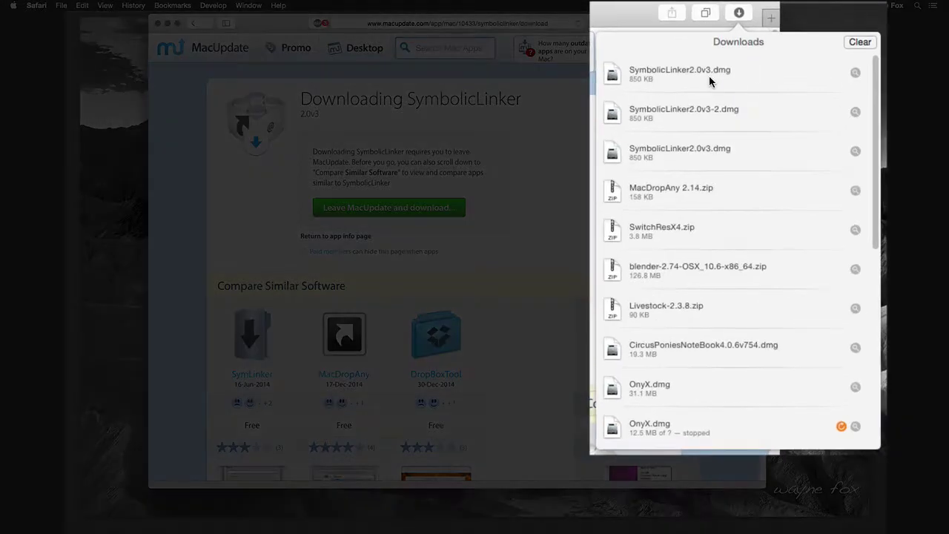
click(854, 73)
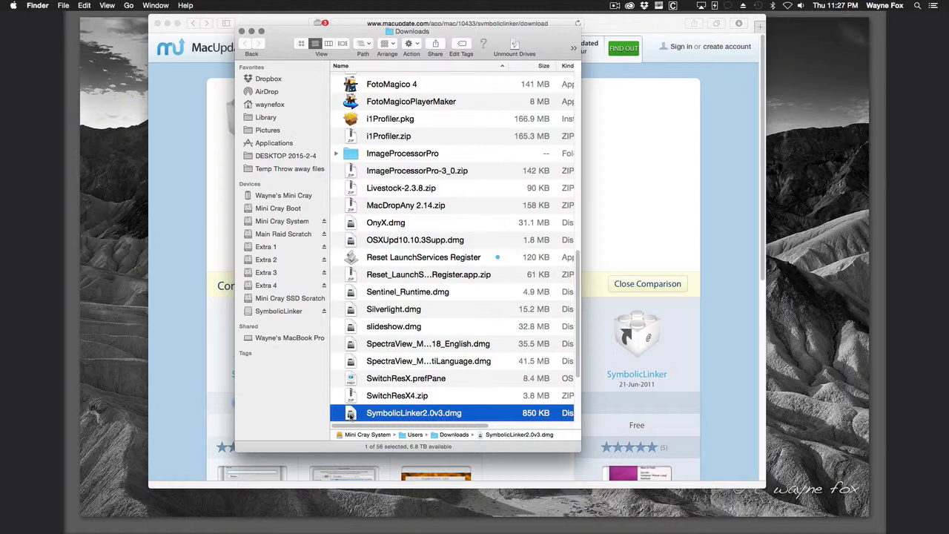
double_click(351, 416)
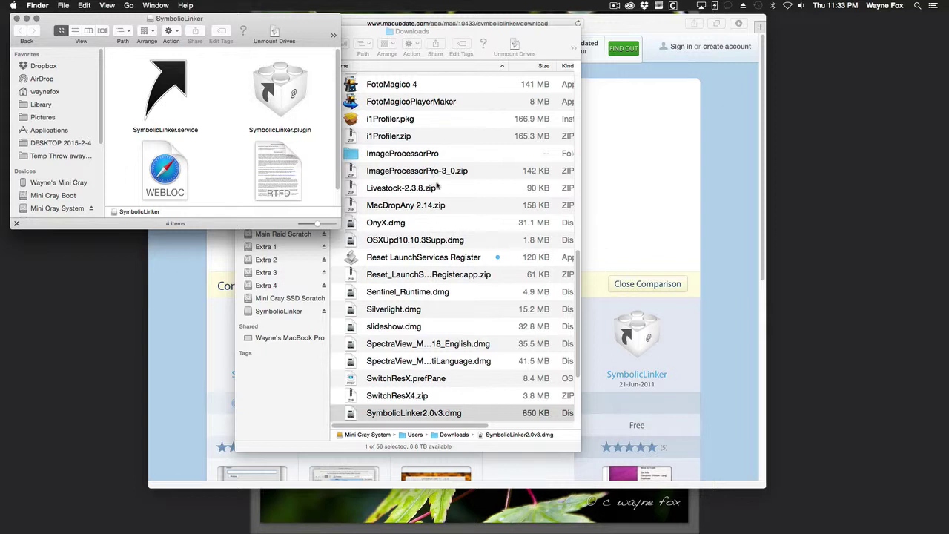
Step: In the Downloads window, go to the Library folder of the Mini Cray Boot drive and widen its Name column
click(434, 33)
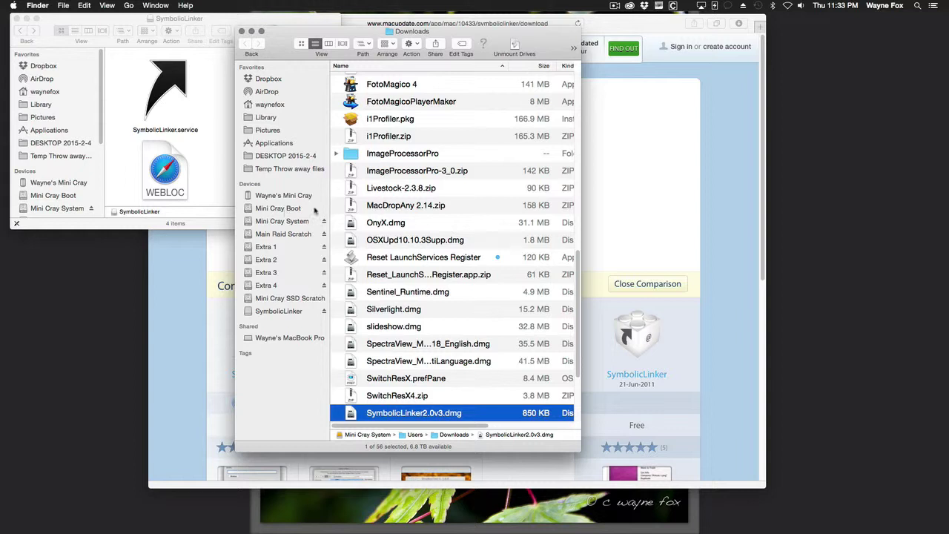
click(267, 210)
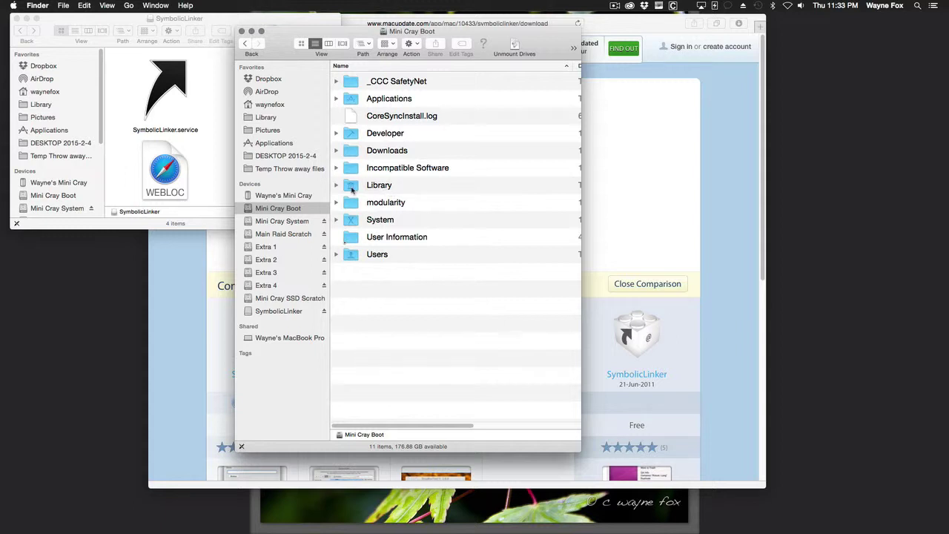
click(336, 254)
click(336, 254)
double_click(356, 188)
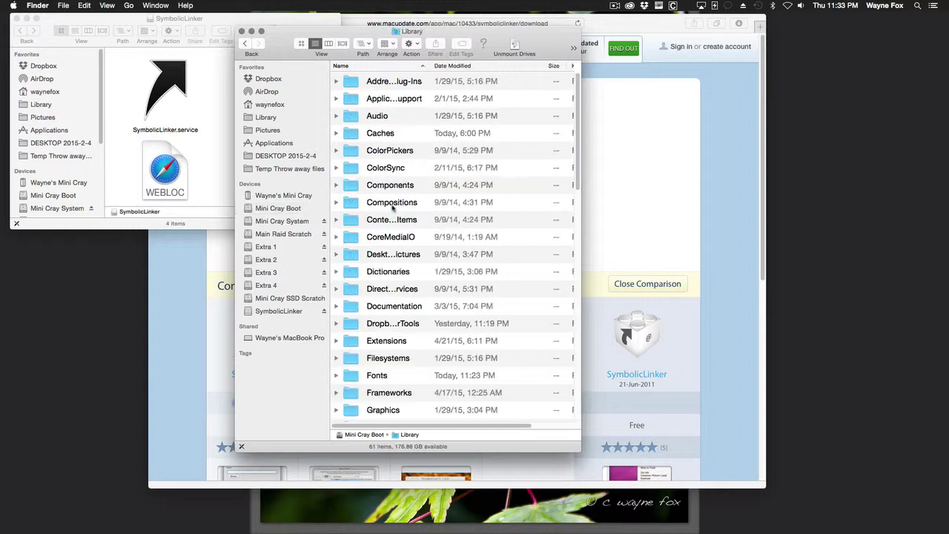
scroll(437, 248, down, 10)
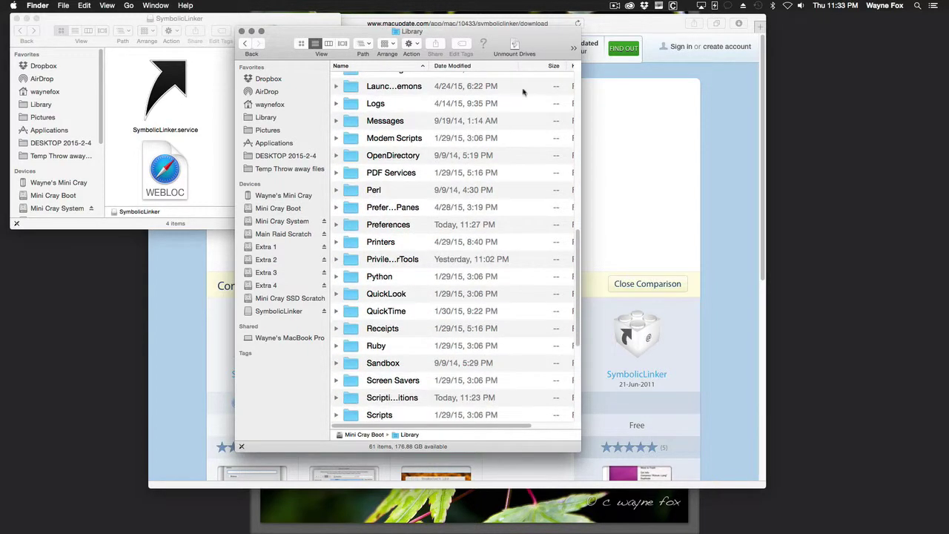
drag(430, 66, 495, 69)
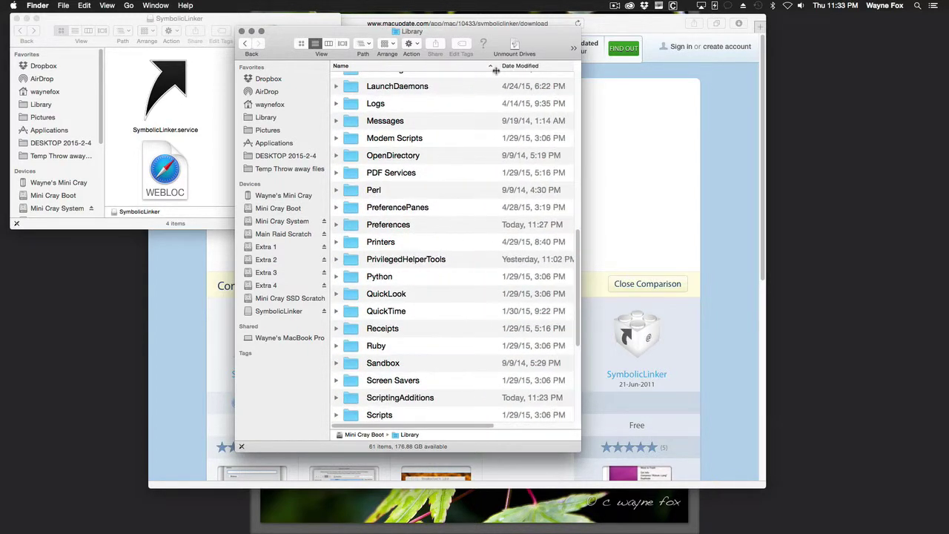
Step: Create a folder named Services in the boot drive's Library, authorizing the change with the account password
scroll(441, 254, down, 5)
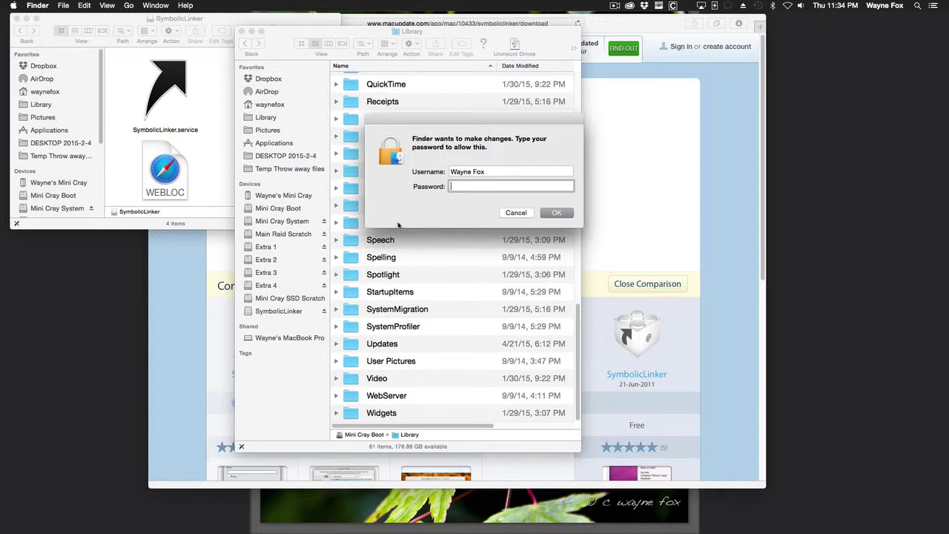
text(*)
key(Return)
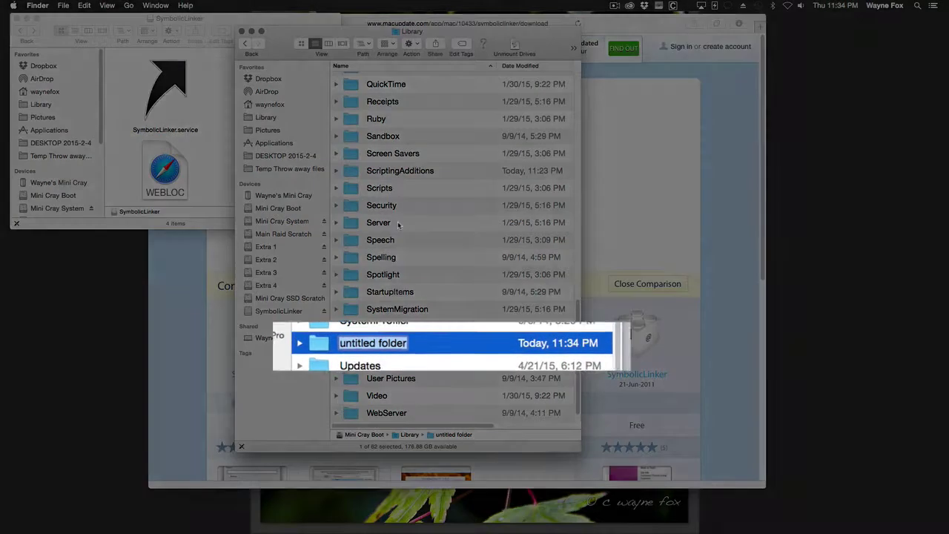
text(Services)
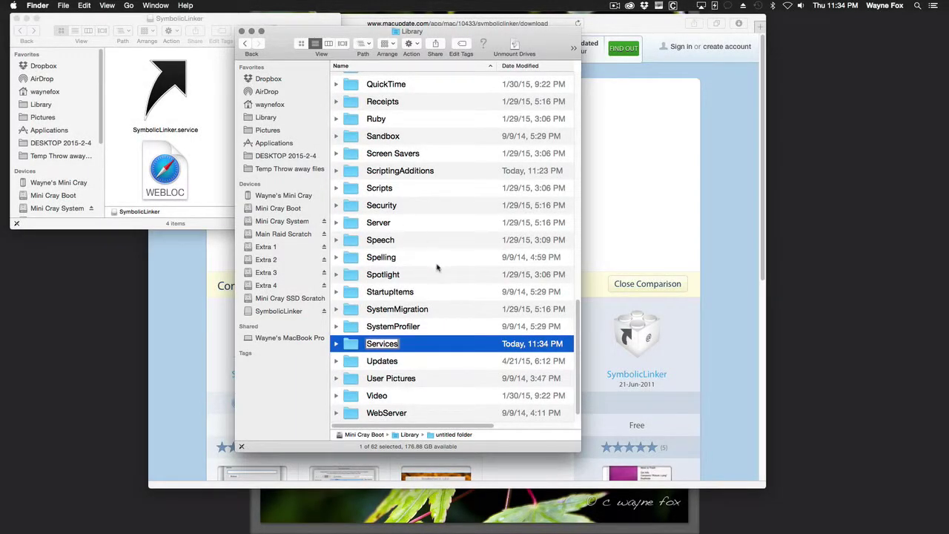
click(440, 312)
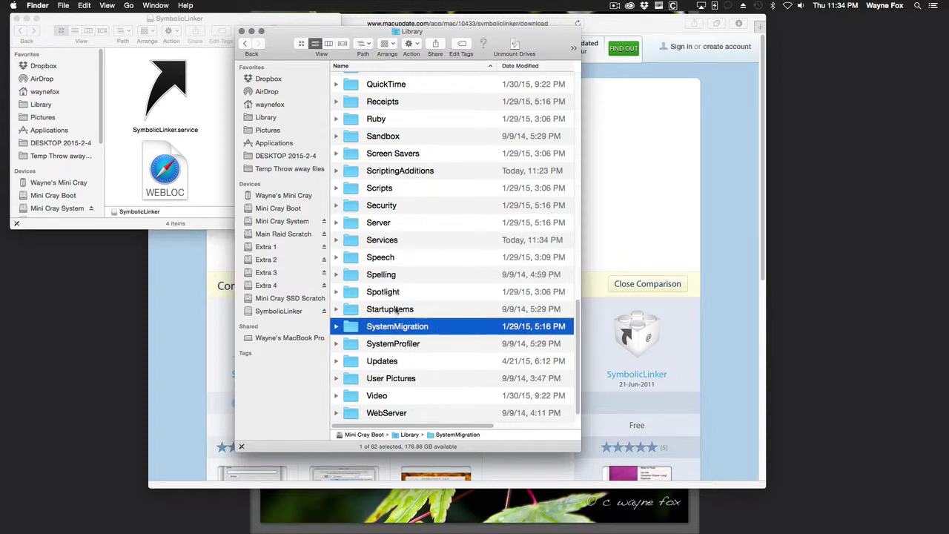
Step: Copy SymbolicLinker.service from the mounted disk image into the Services folder
click(410, 241)
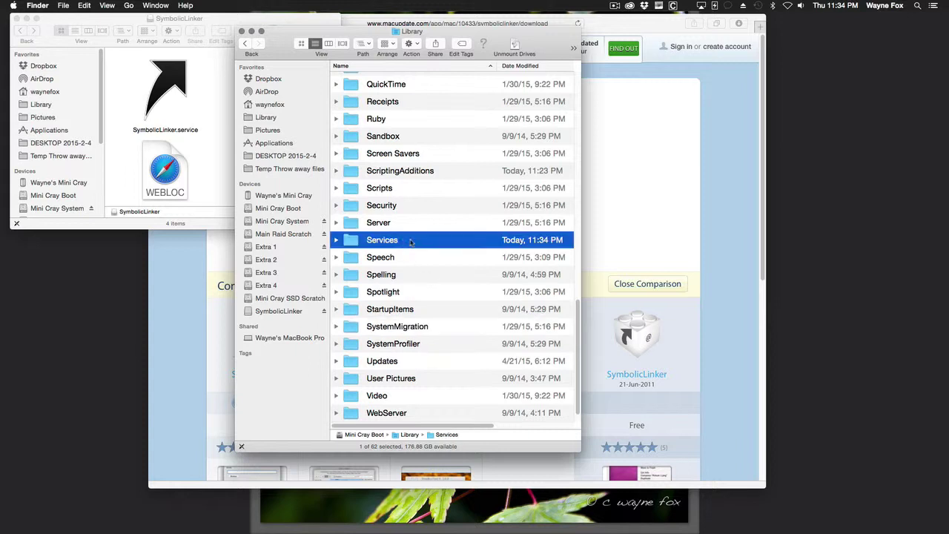
click(336, 242)
drag(157, 103, 390, 251)
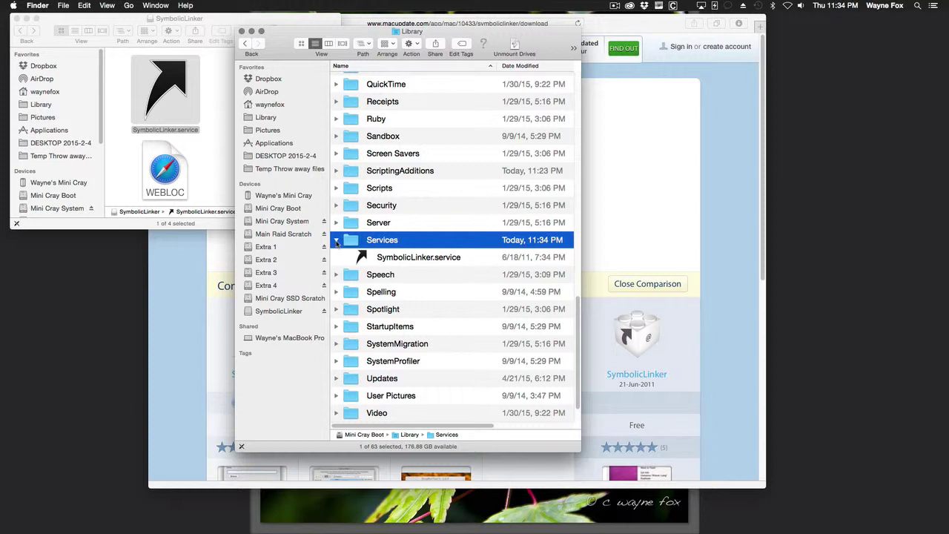
click(336, 240)
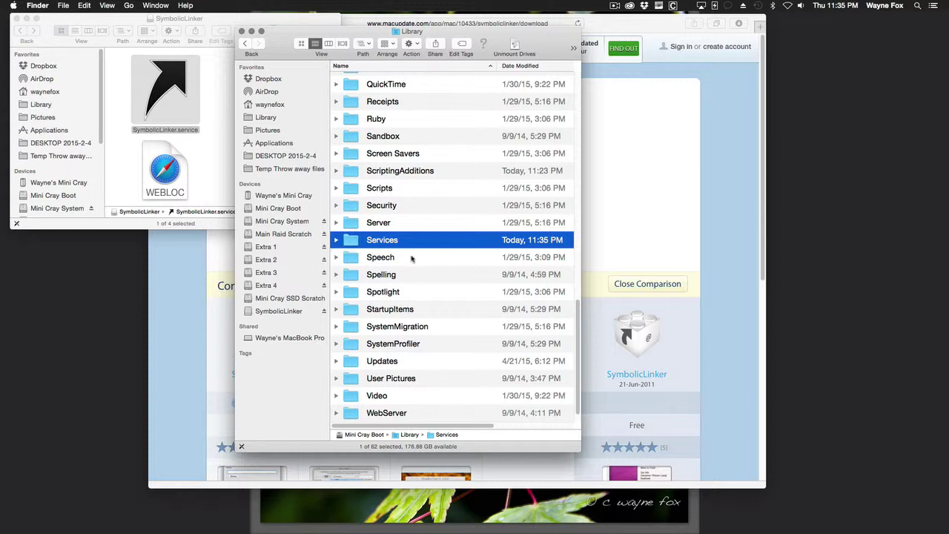
Step: Look up the service actions offered for the Server folder in Library
right_click(353, 227)
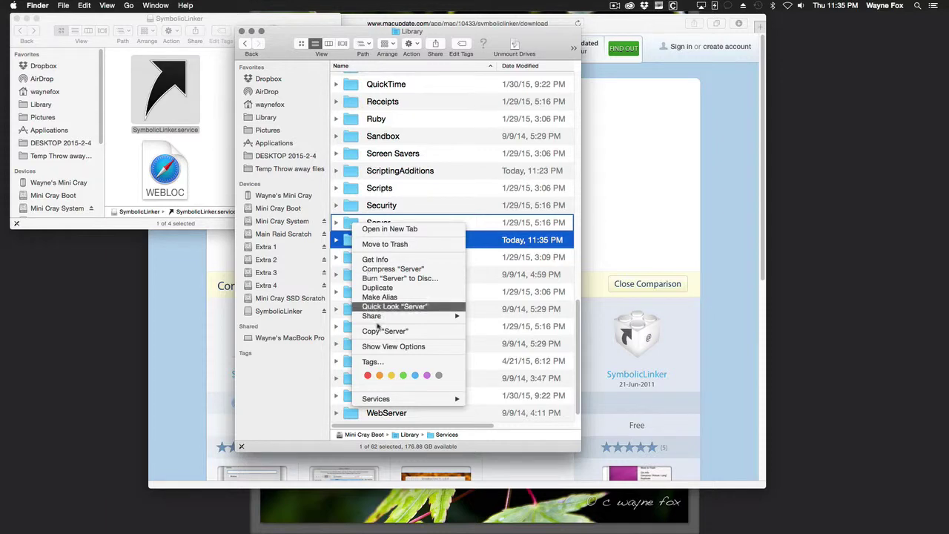
mouse_move(381, 399)
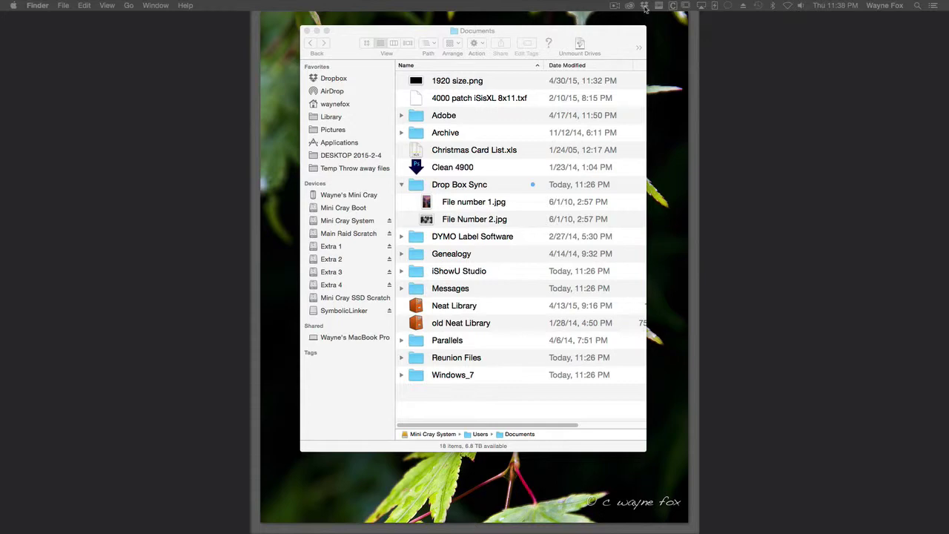
Step: Pause Dropbox syncing on this Mac
click(645, 7)
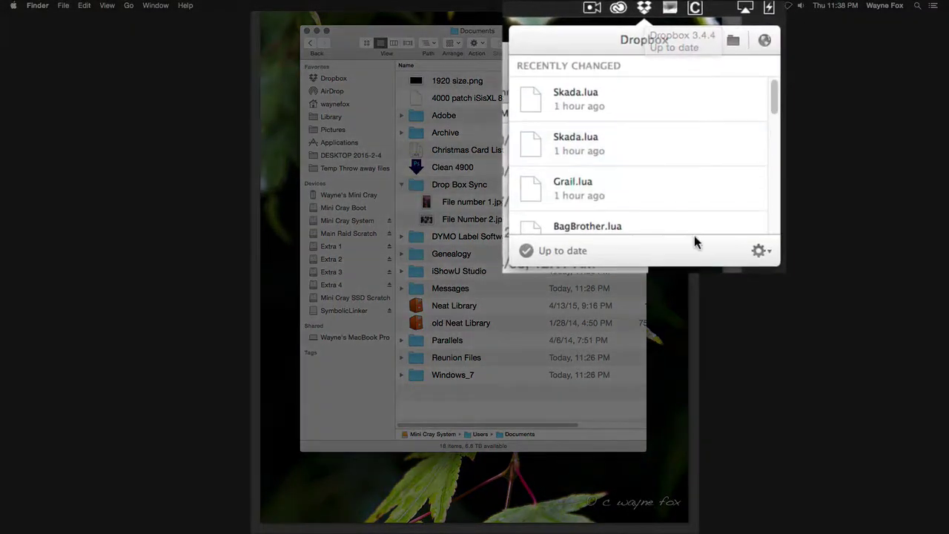
click(549, 252)
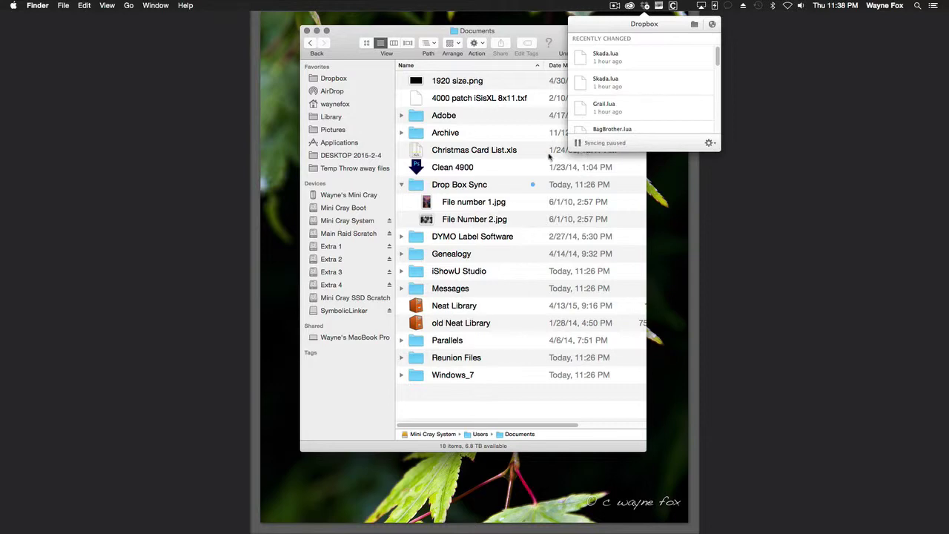
Step: Switch to the MacBook Pro in Screen Sharing and pause Dropbox syncing there
click(545, 152)
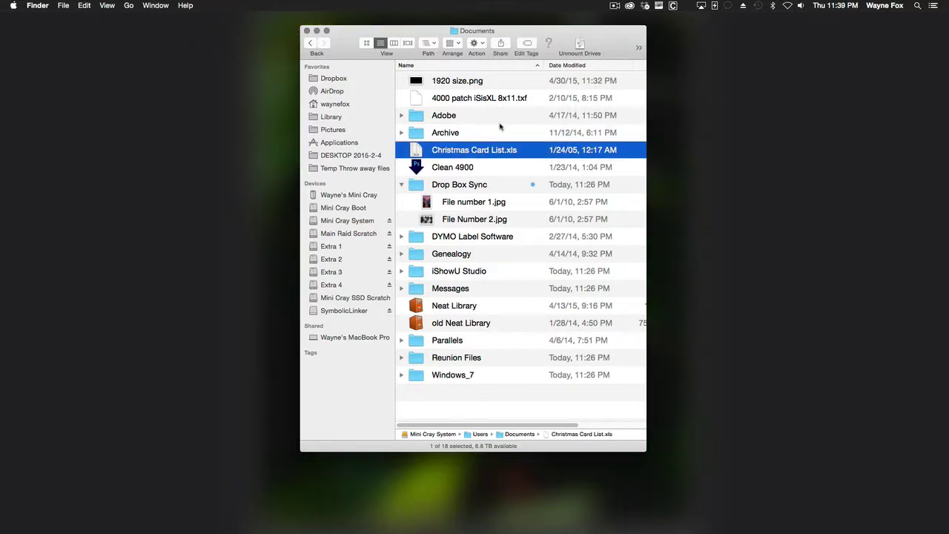
key(ctrl+Up)
click(480, 45)
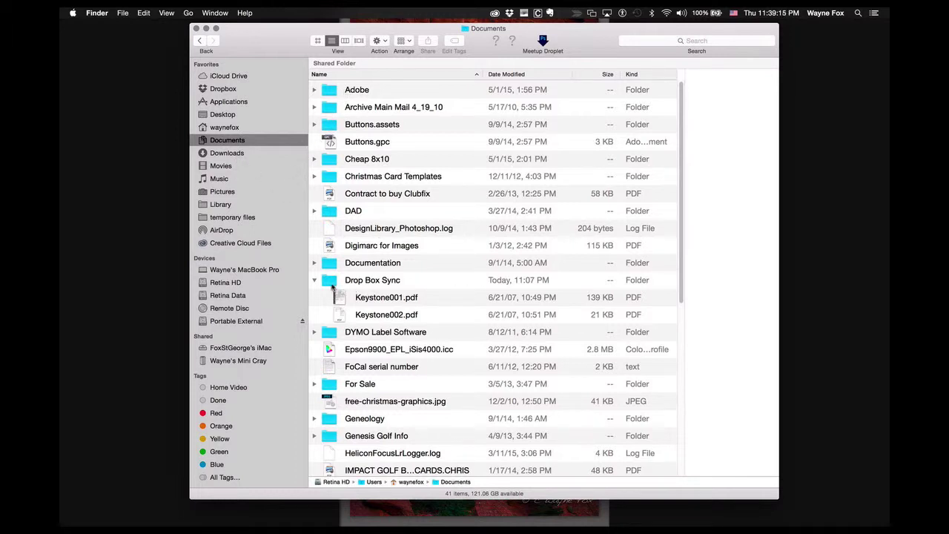
click(330, 288)
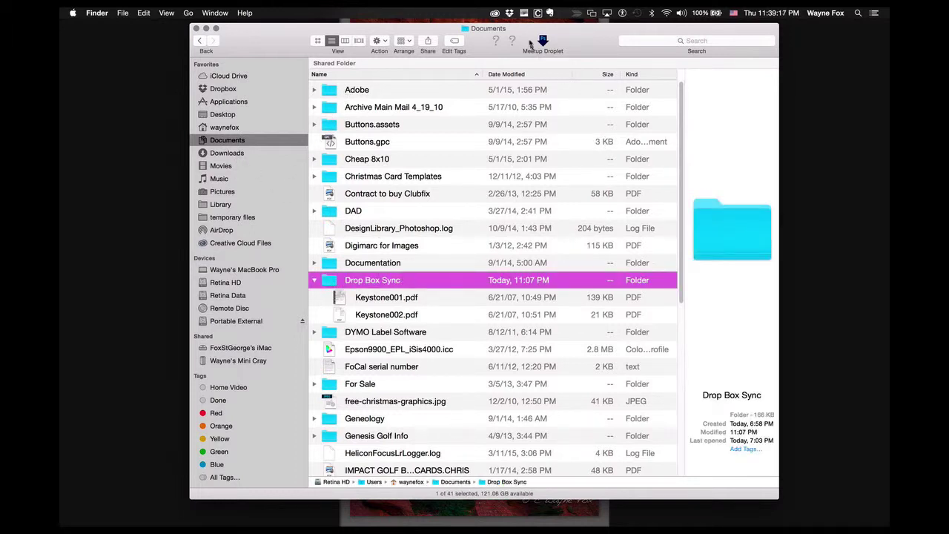
click(509, 12)
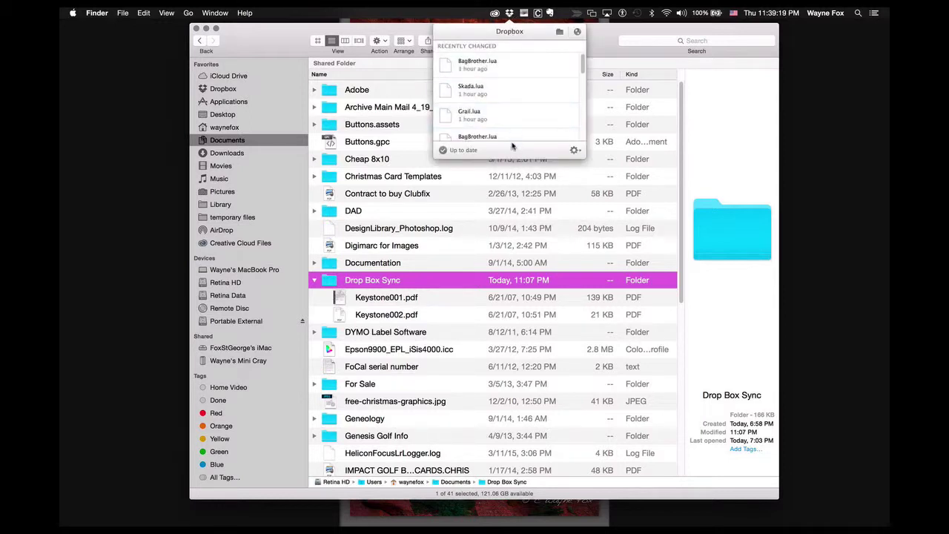
click(464, 152)
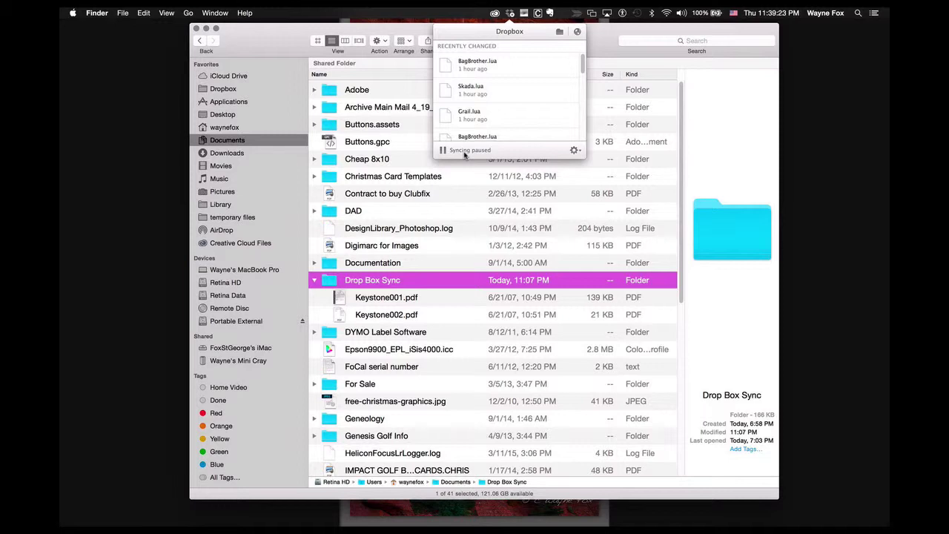
Step: Make a symbolic link of the Drop Box Sync folder in Documents and move it into Dropbox's SPECIAL SYNC FOLDERS folder
right_click(332, 286)
mouse_move(353, 458)
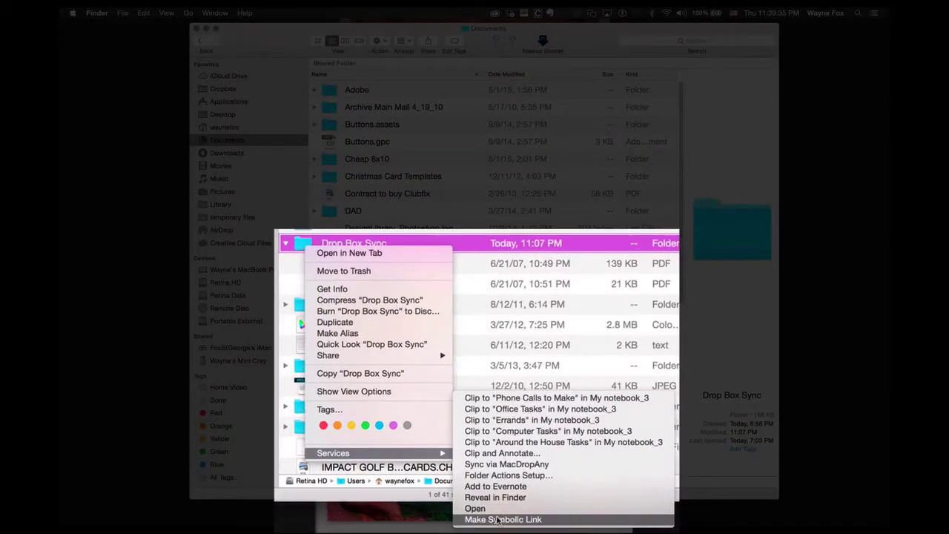
click(498, 520)
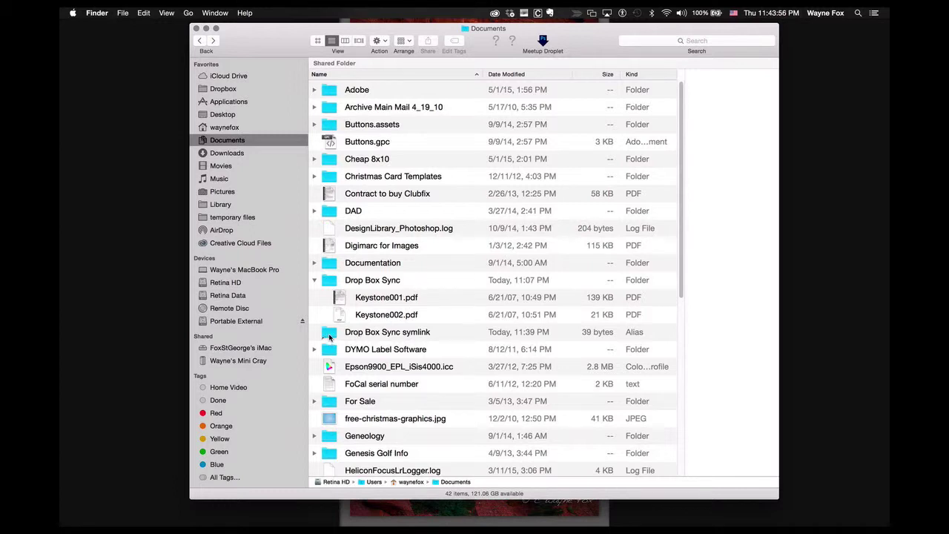
drag(330, 337, 348, 244)
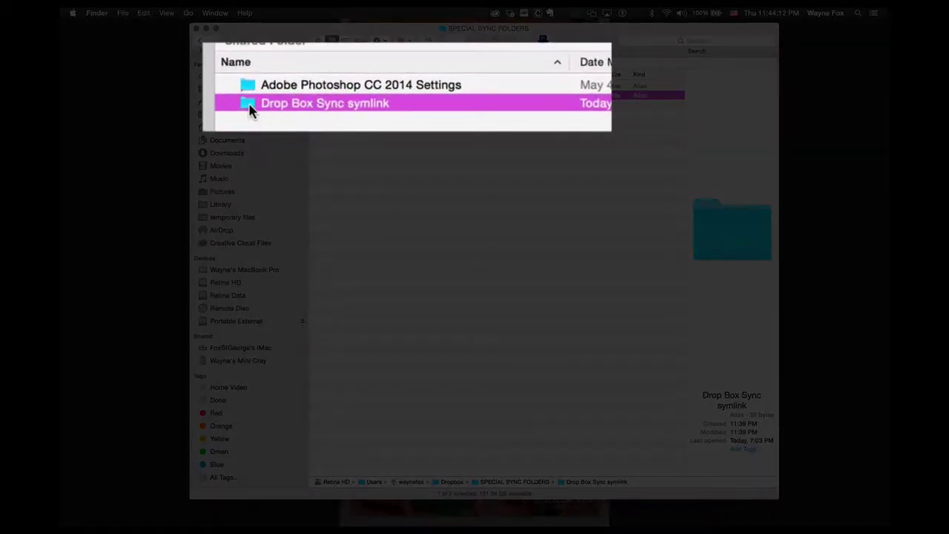
Step: Open the Drop Box Sync symlink to check which folder path it leads to, and return to SPECIAL SYNC FOLDERS
double_click(252, 107)
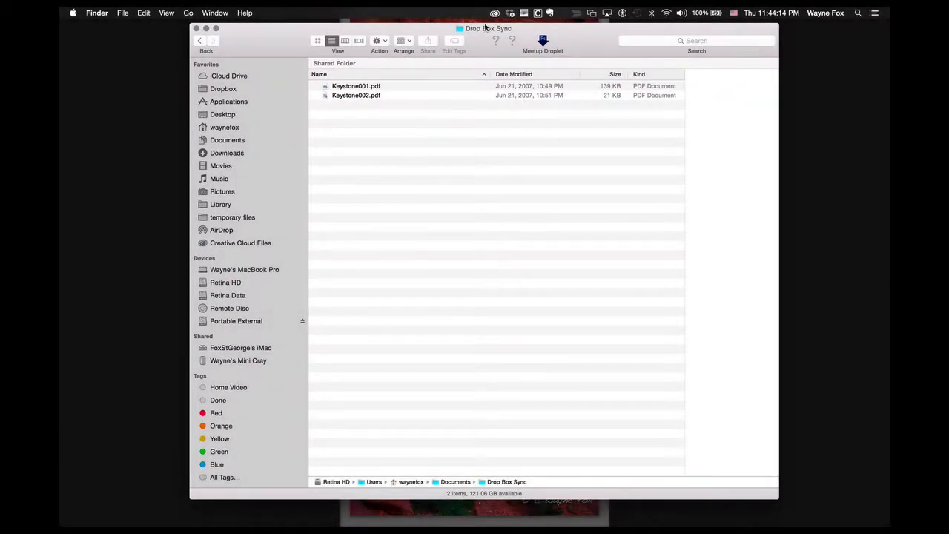
super+click(486, 29)
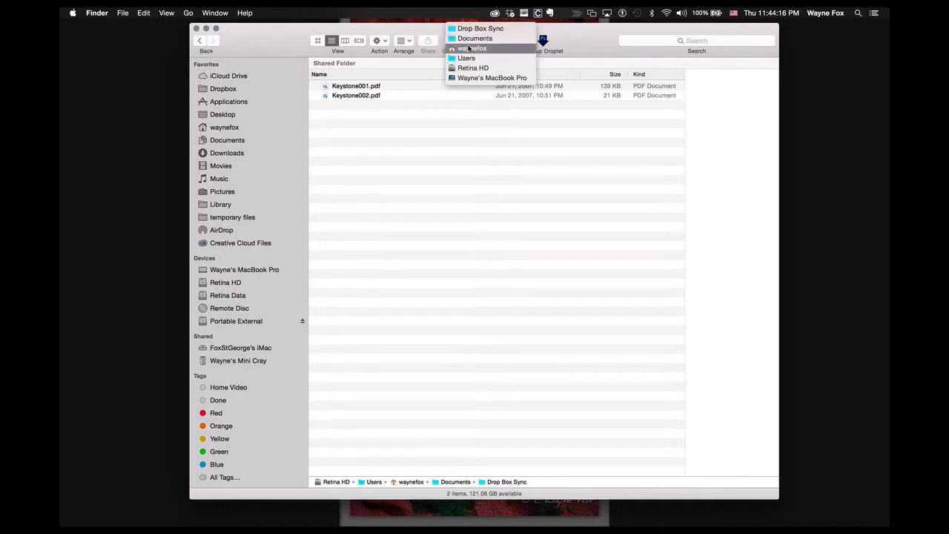
click(409, 31)
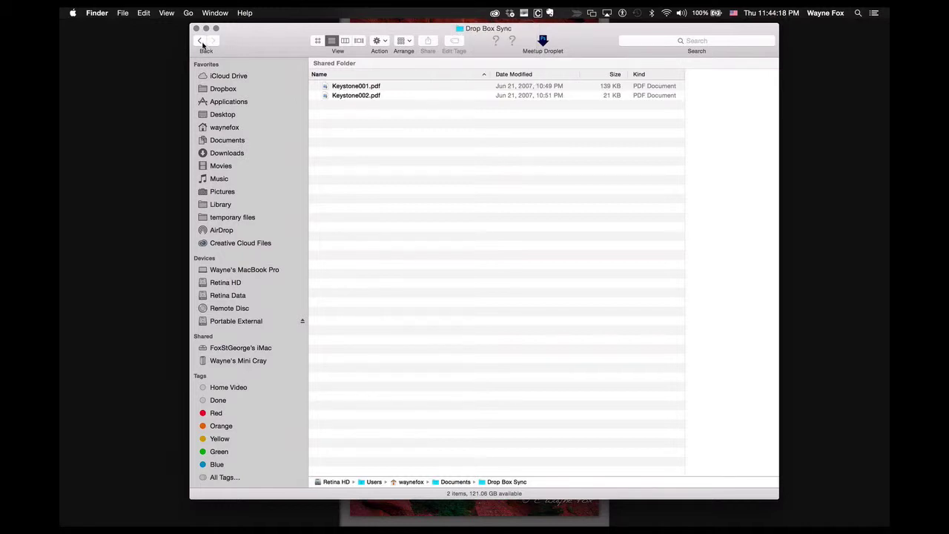
click(200, 40)
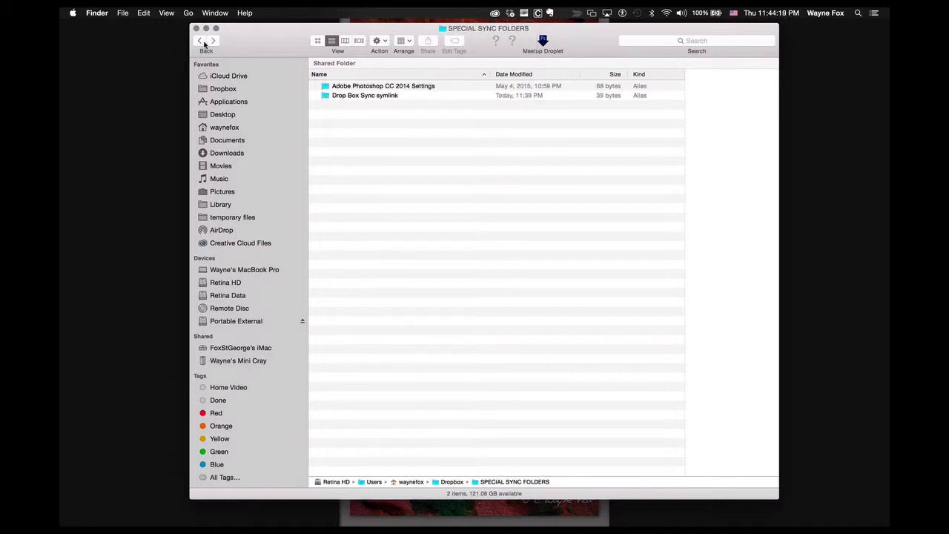
Step: Rename the Drop Box Sync symlink in SPECIAL SYNC FOLDERS as Drop Box Sync
click(390, 96)
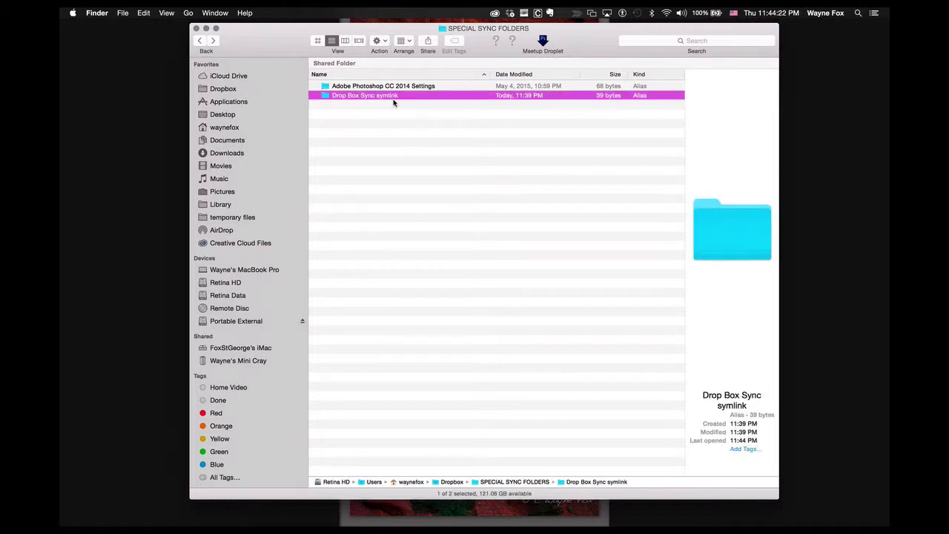
click(388, 96)
double_click(388, 96)
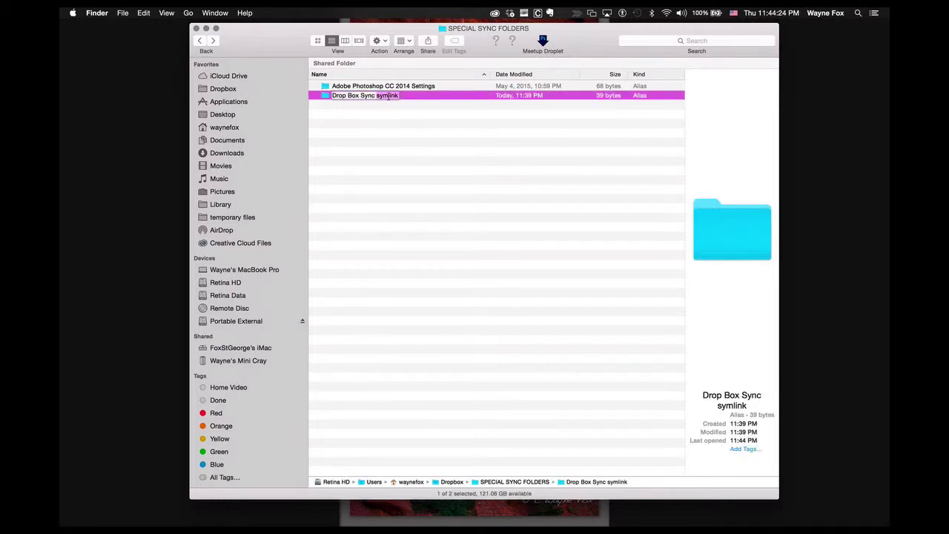
key(BackSpace)
key(Return)
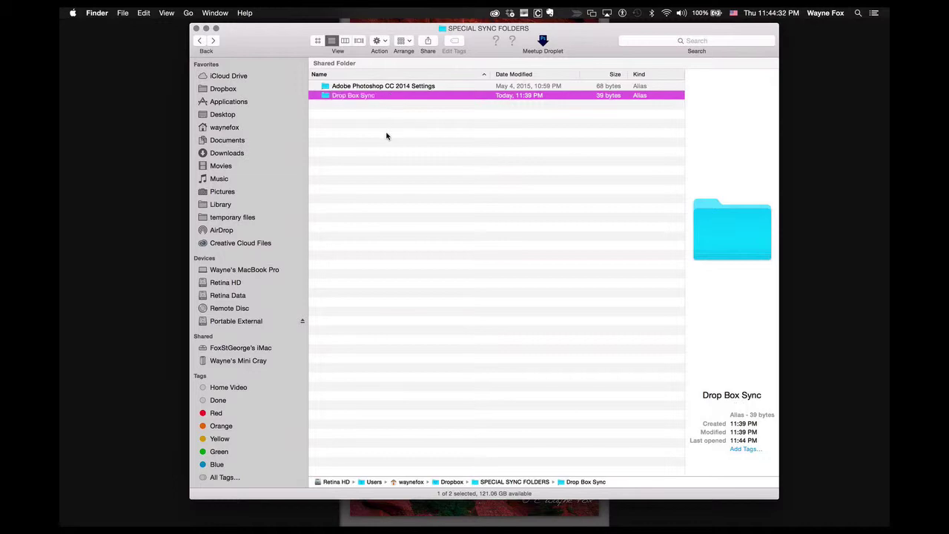
Step: Back on the first Mac, make a symbolic link of Documents' Drop Box Sync folder, allowing SymbolicLinker.service to open, and move it into SPECIAL SYNC FOLDERS
key(ctrl+Up)
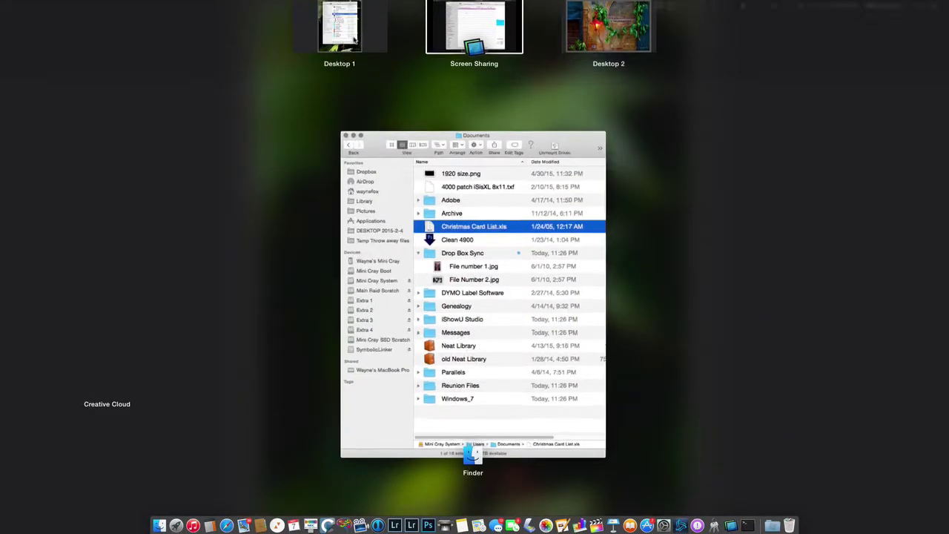
click(353, 39)
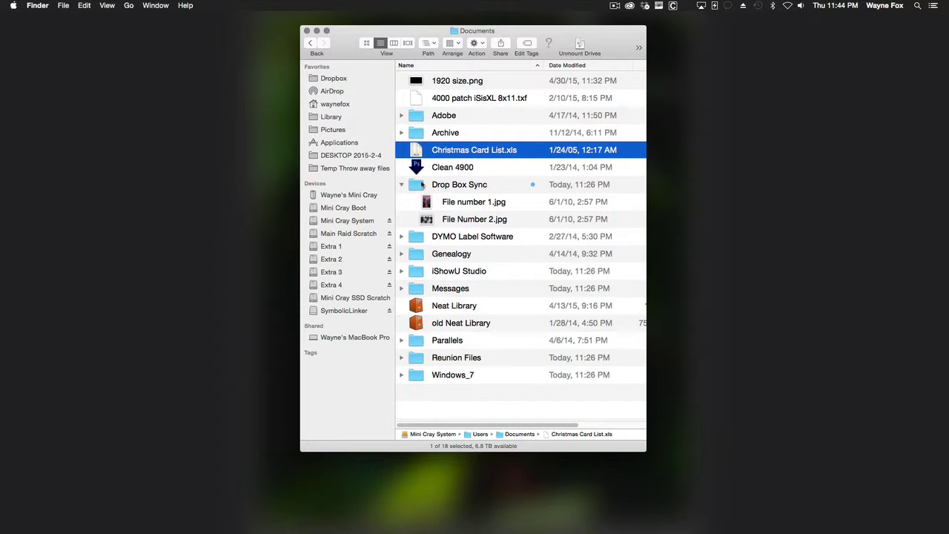
right_click(417, 189)
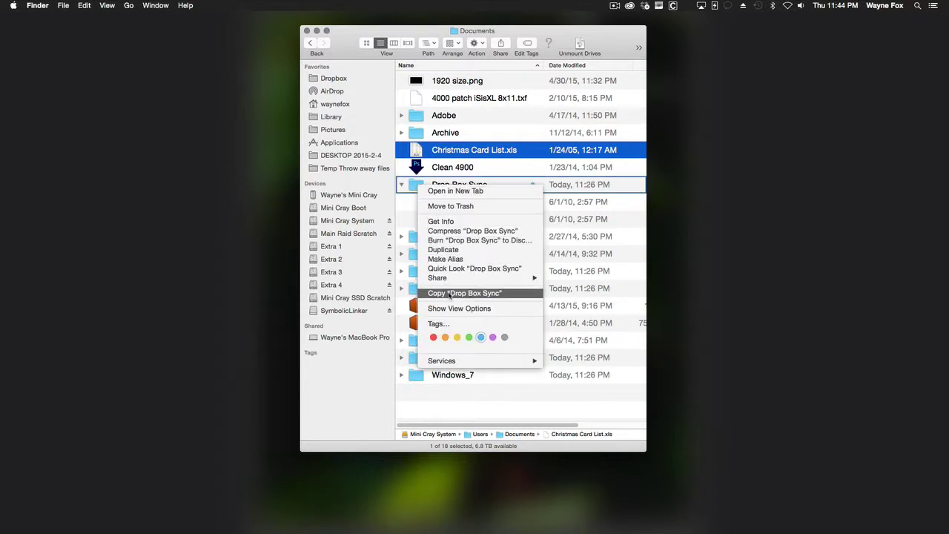
mouse_move(475, 363)
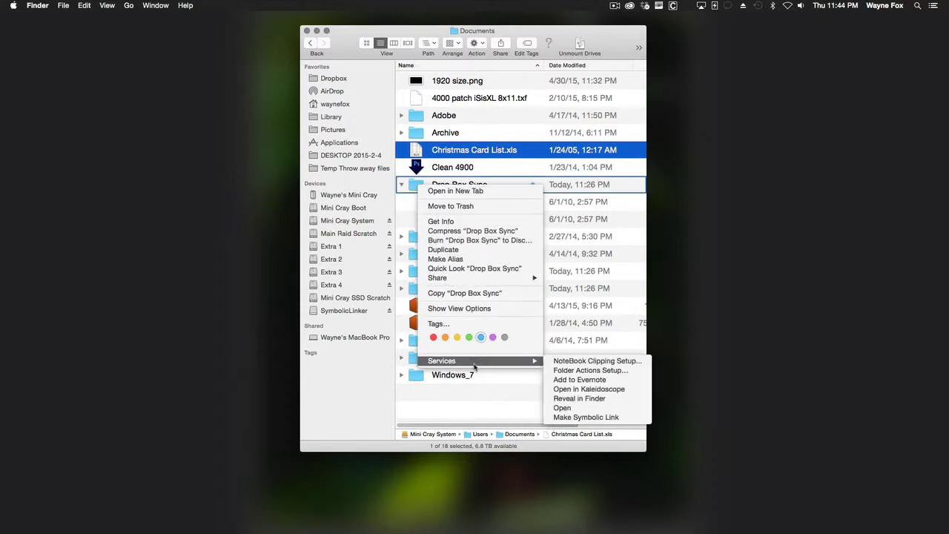
click(579, 417)
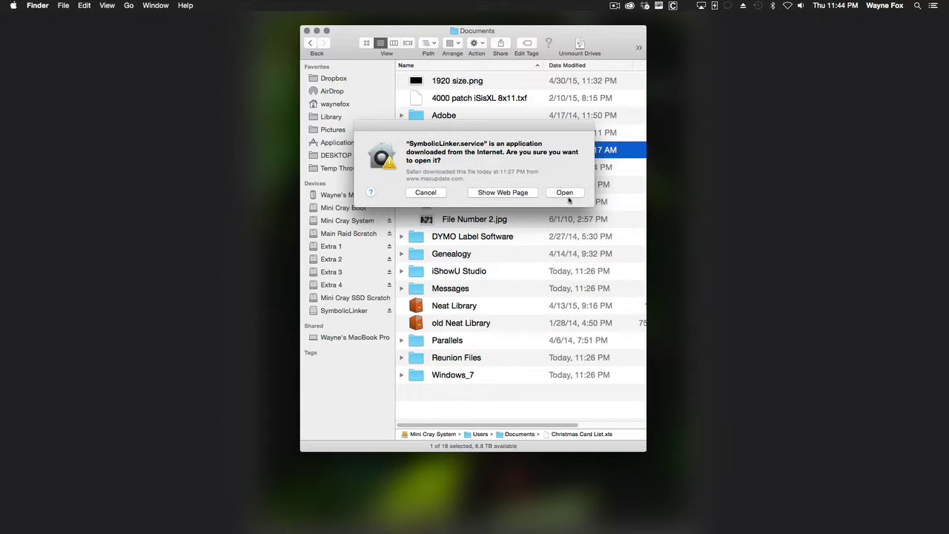
click(567, 197)
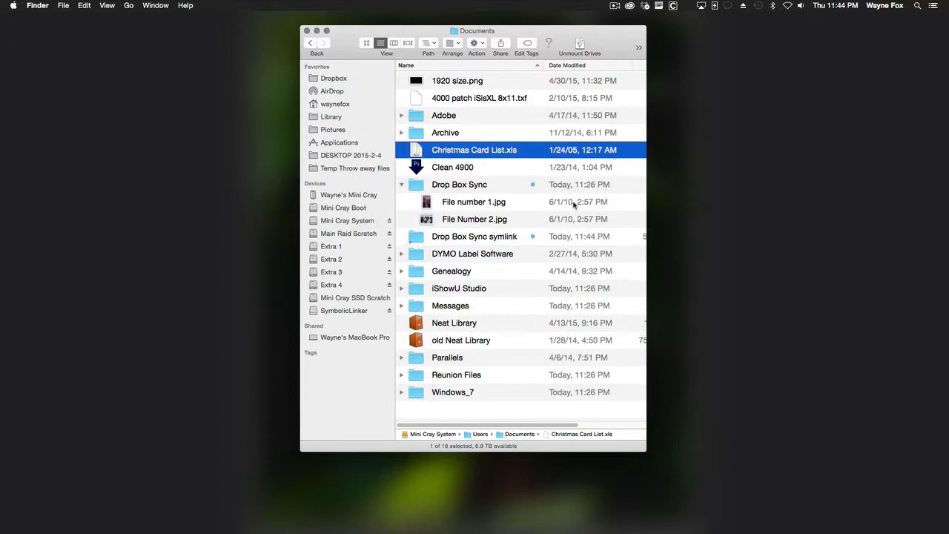
drag(413, 240, 462, 324)
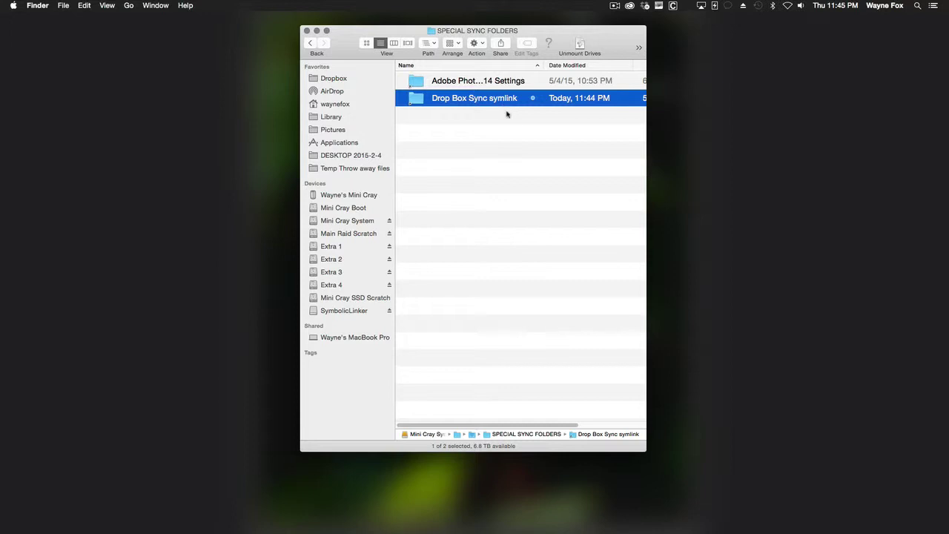
Step: Remove the symlink suffix from the new link's name in this Mac's SPECIAL SYNC FOLDERS, leaving Drop Box Sync
key(Return)
key(BackSpace)
key(BackSpace)
key(BackSpace)
key(BackSpace)
key(BackSpace)
key(BackSpace)
key(BackSpace)
key(BackSpace)
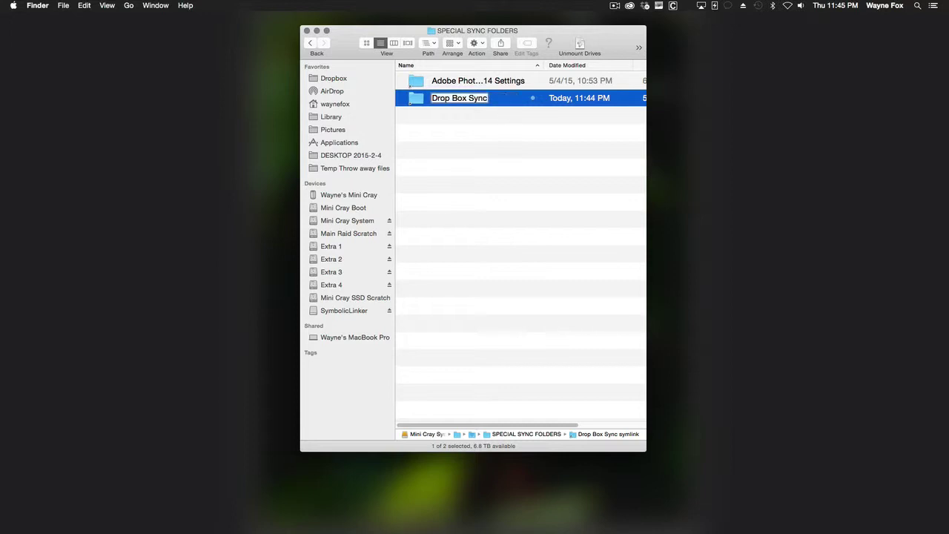
key(Return)
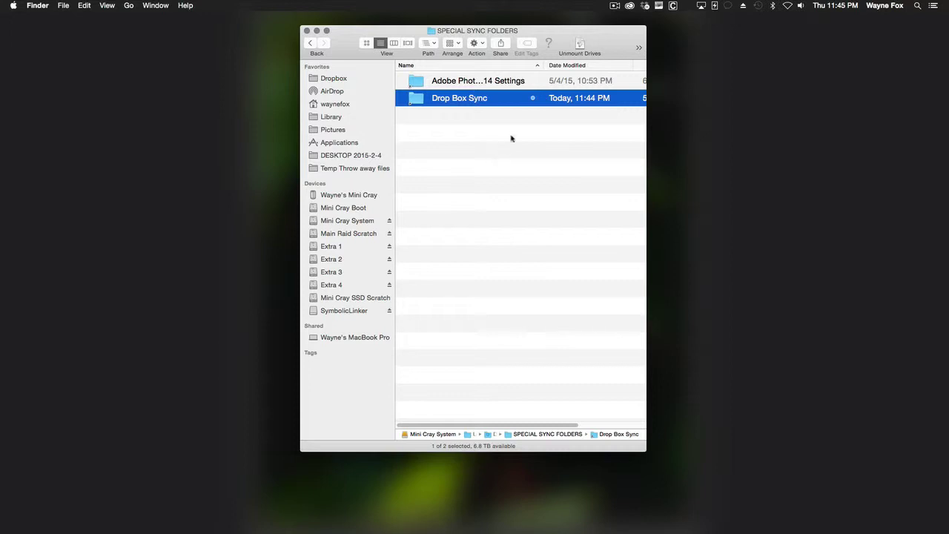
Step: Resume Dropbox syncing on this Mac, and on the MacBook Pro through Screen Sharing once this Mac is synced
click(645, 6)
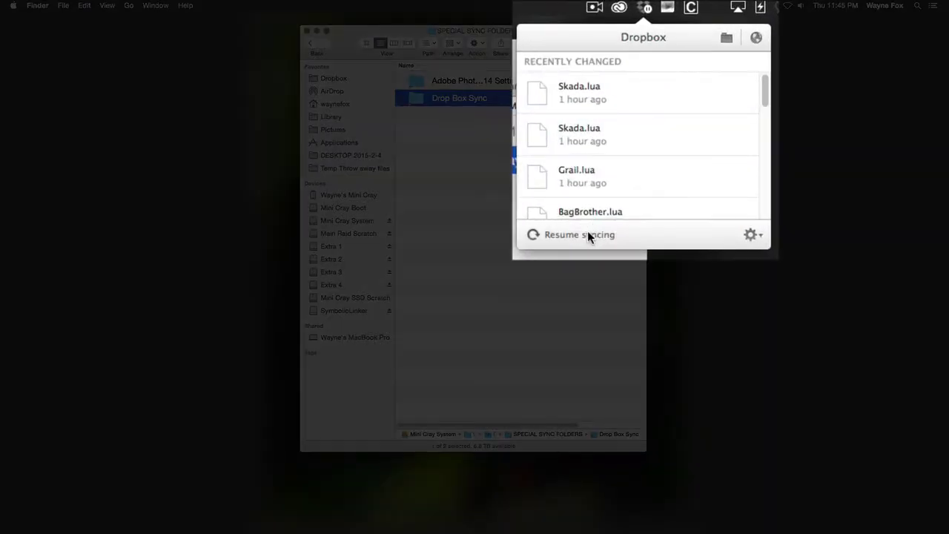
click(588, 233)
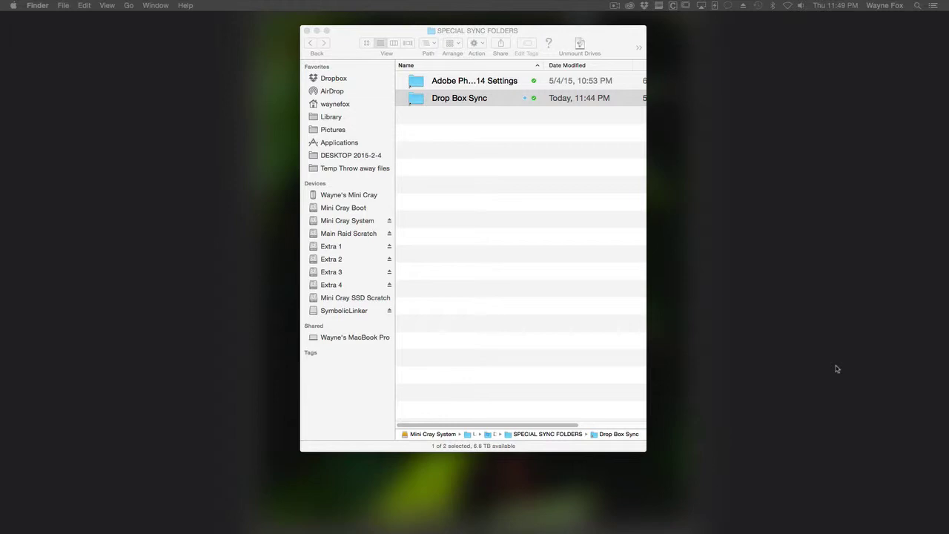
key(ctrl+Up)
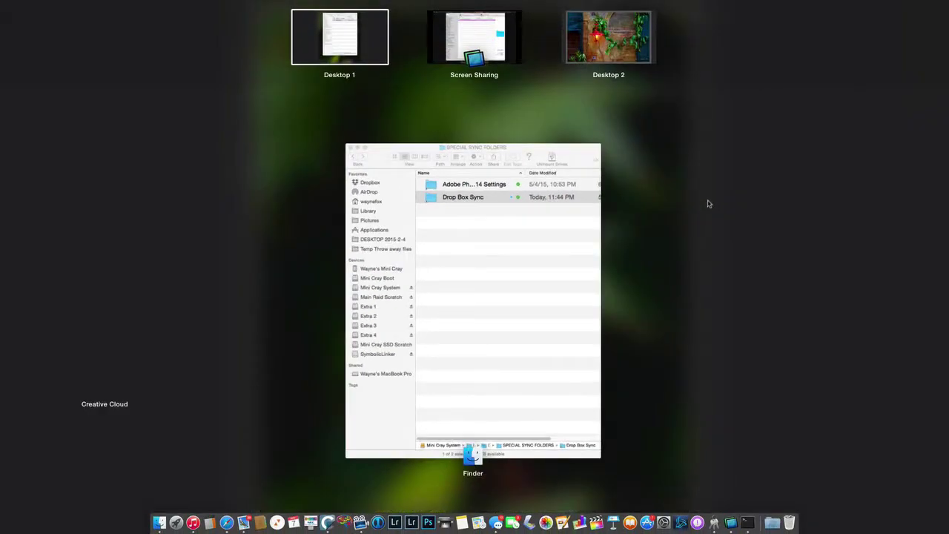
click(474, 37)
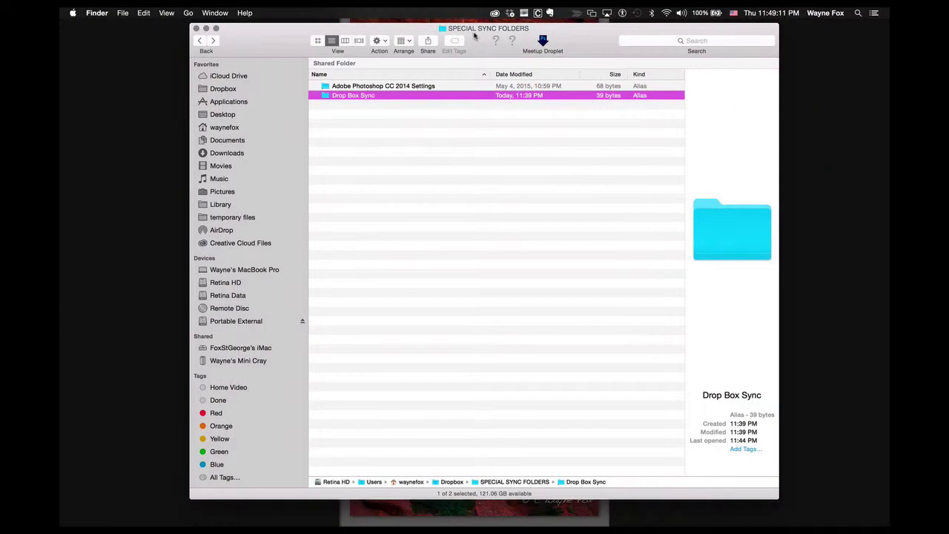
click(511, 14)
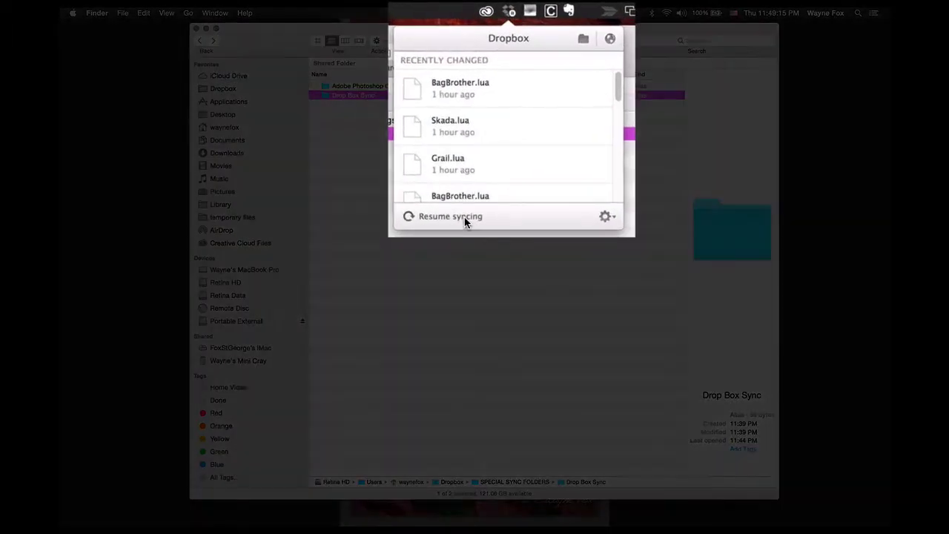
click(466, 216)
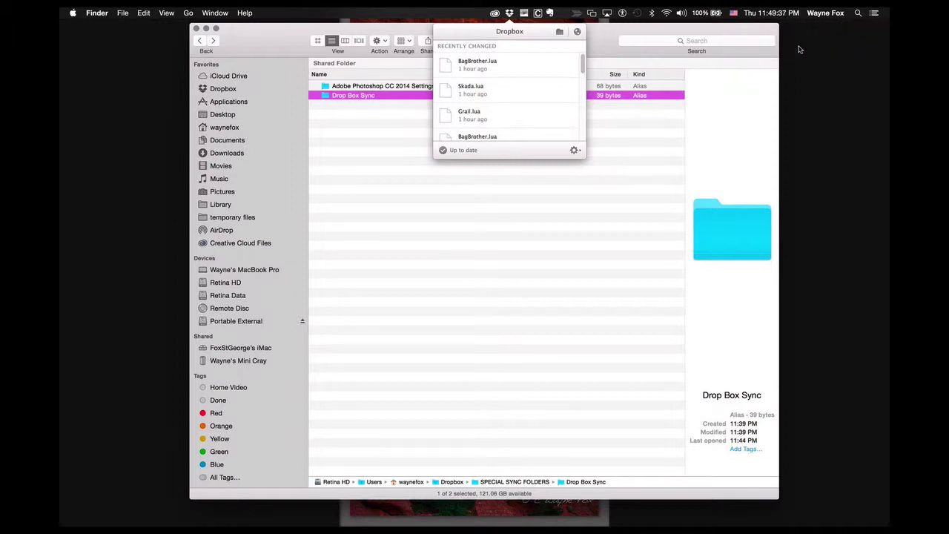
click(508, 14)
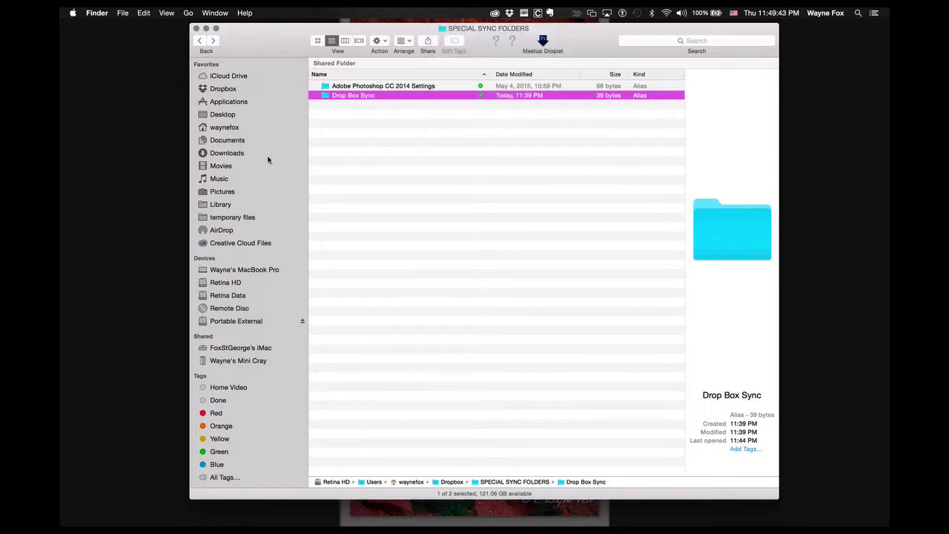
Step: Open the Drop Box Sync folder in the MacBook Pro's Documents and check which files it contains
click(243, 140)
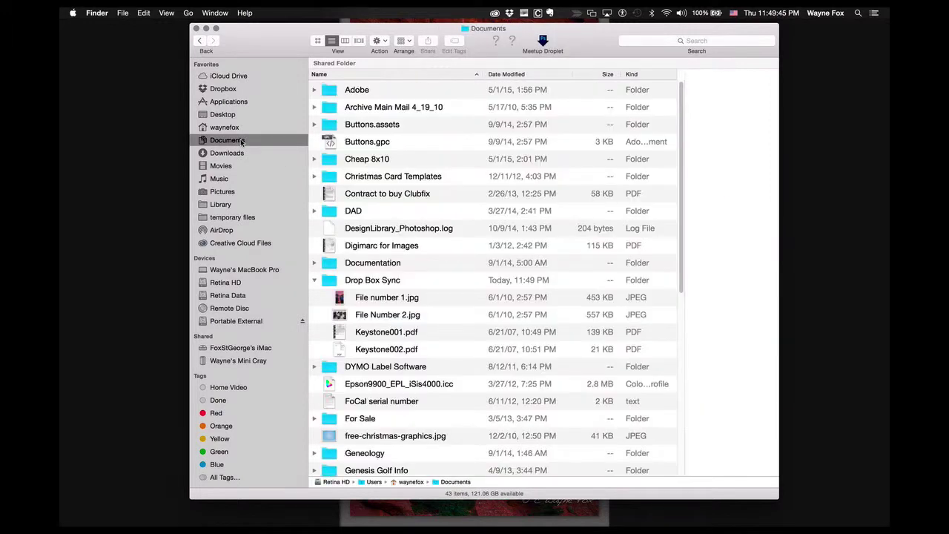
click(327, 281)
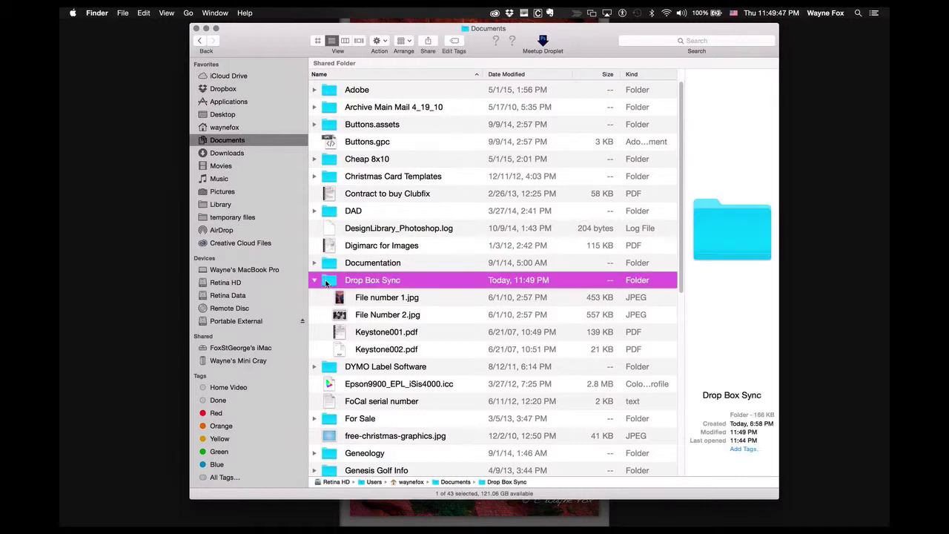
double_click(326, 281)
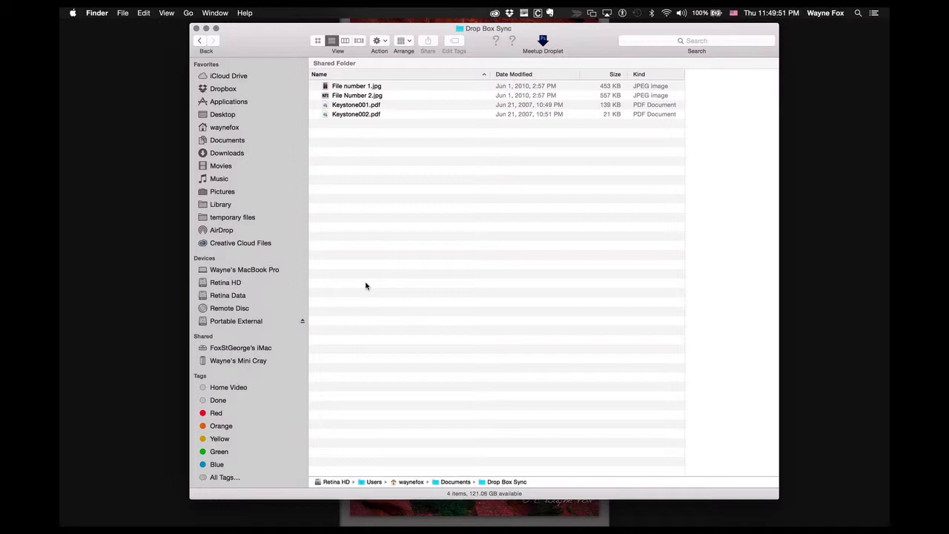
Step: Back on the first Mac, open the Drop Box Sync folder in Documents and check its files and its folder path
key(ctrl+Up)
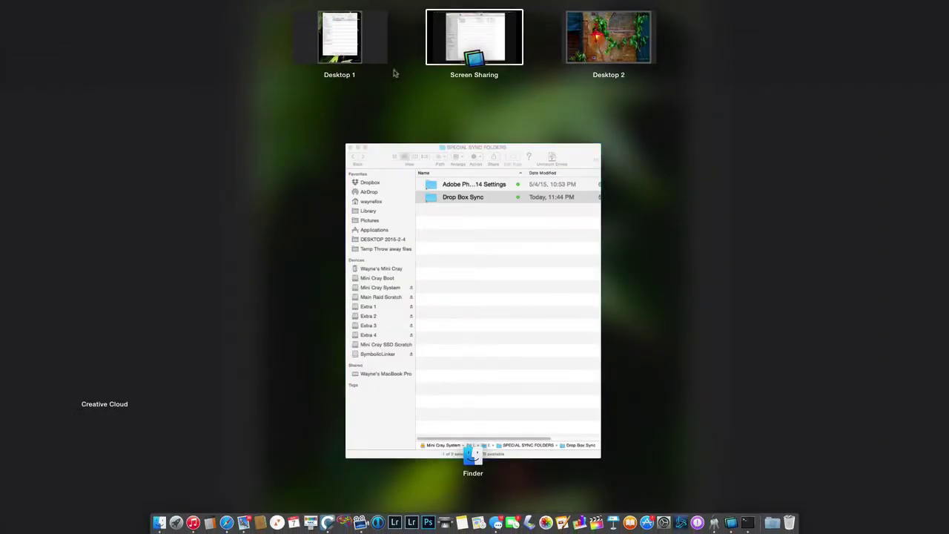
click(346, 54)
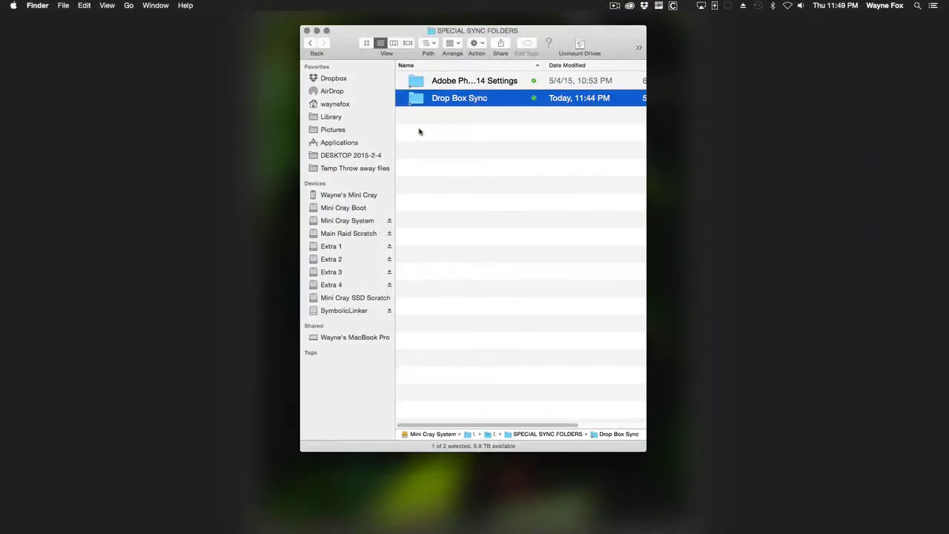
click(337, 106)
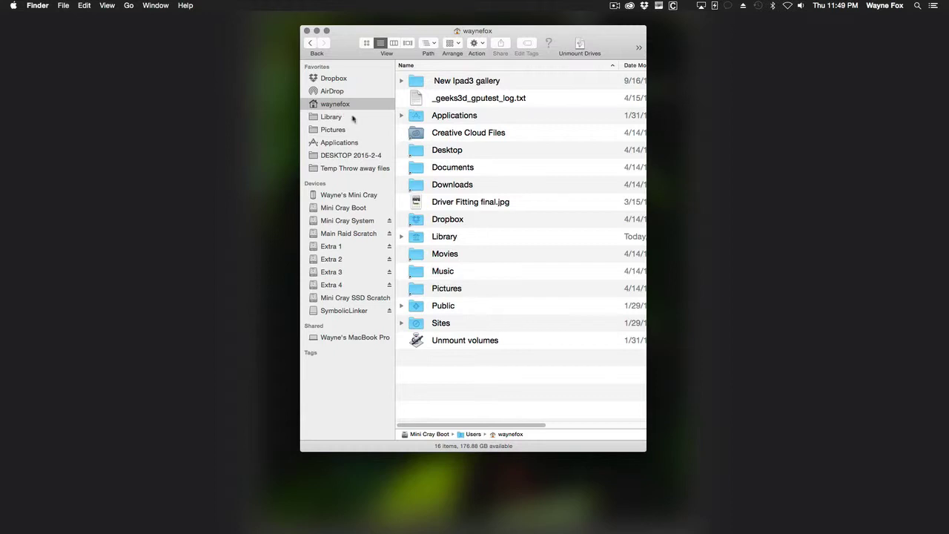
double_click(419, 173)
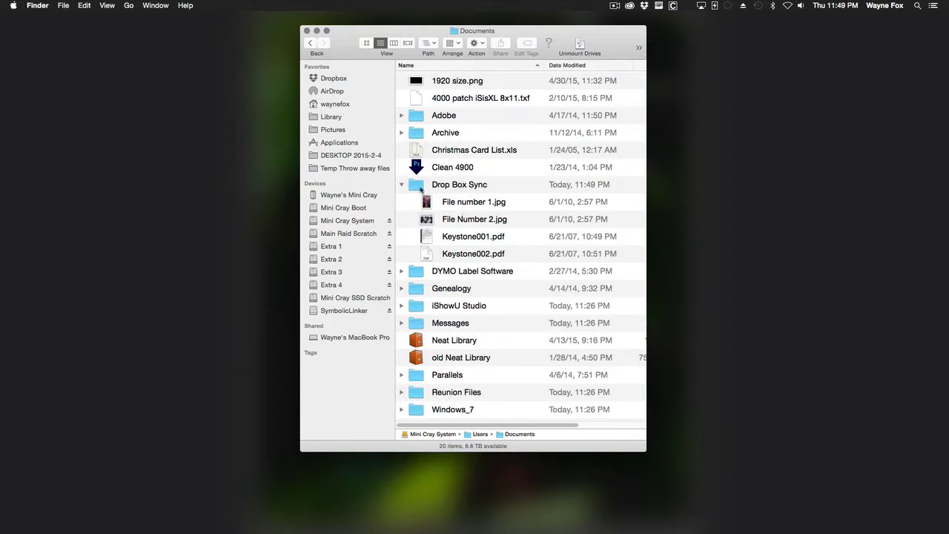
double_click(421, 190)
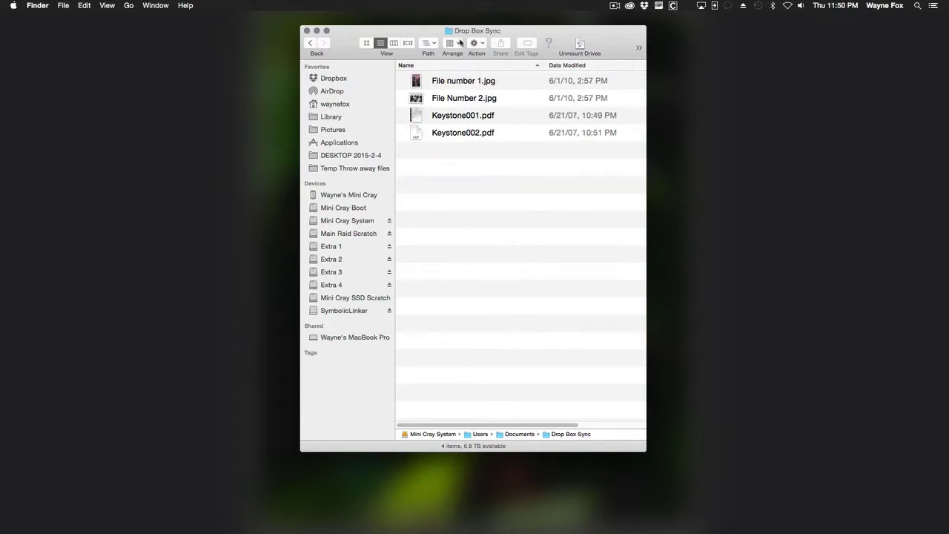
super+click(458, 32)
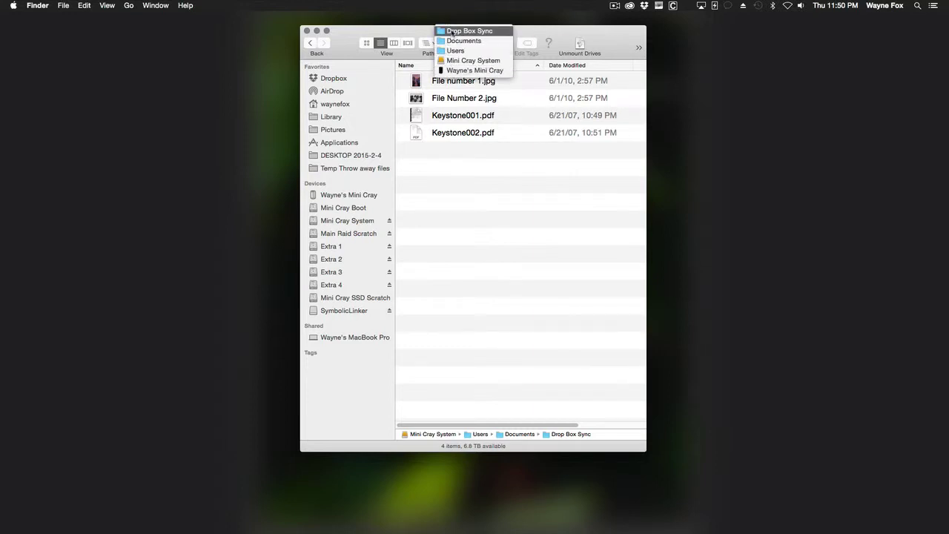
click(419, 32)
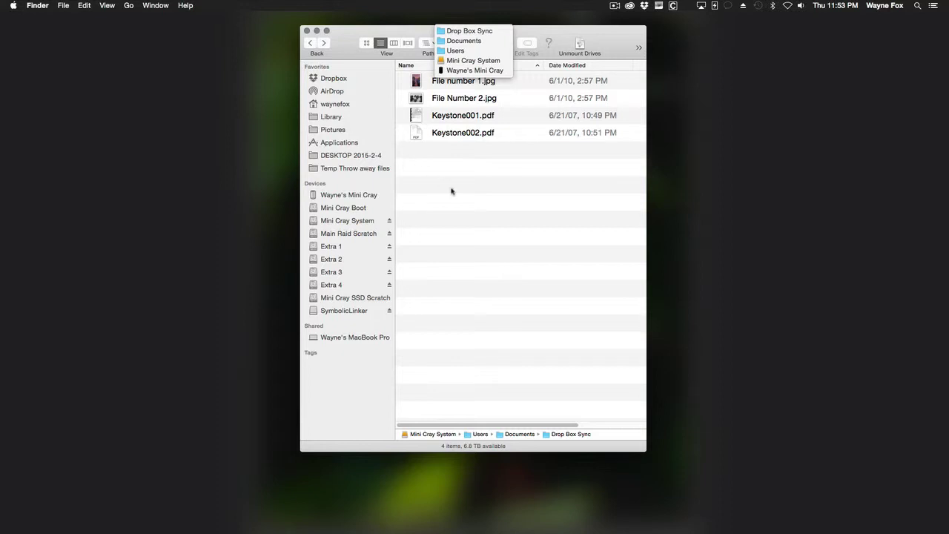
click(452, 190)
Step: Open SPECIAL SYNC FOLDERS in Dropbox and widen the Name column to show the links' full names
click(334, 78)
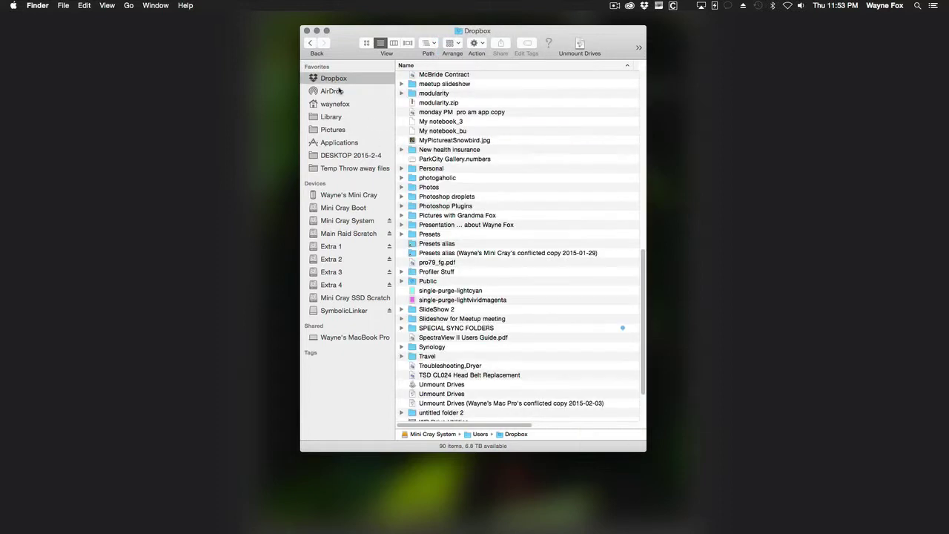
click(433, 330)
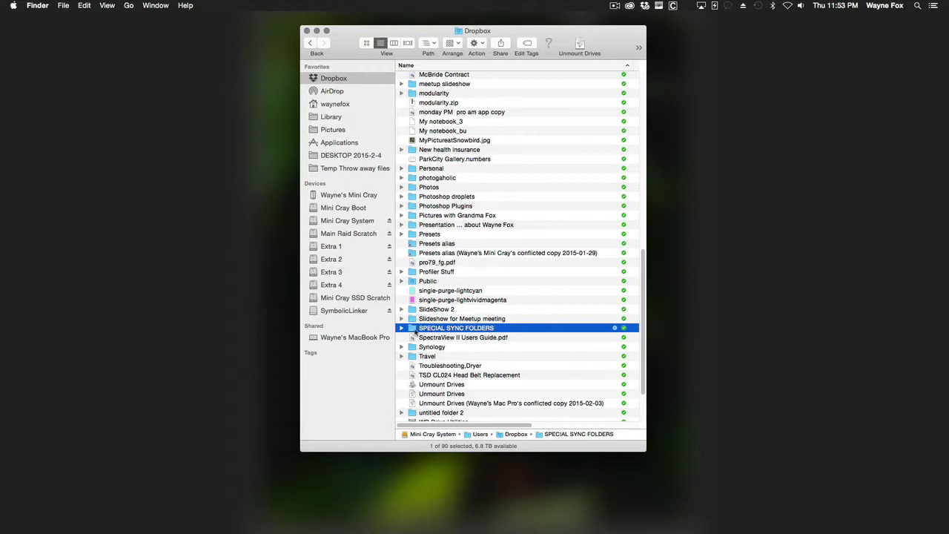
double_click(415, 330)
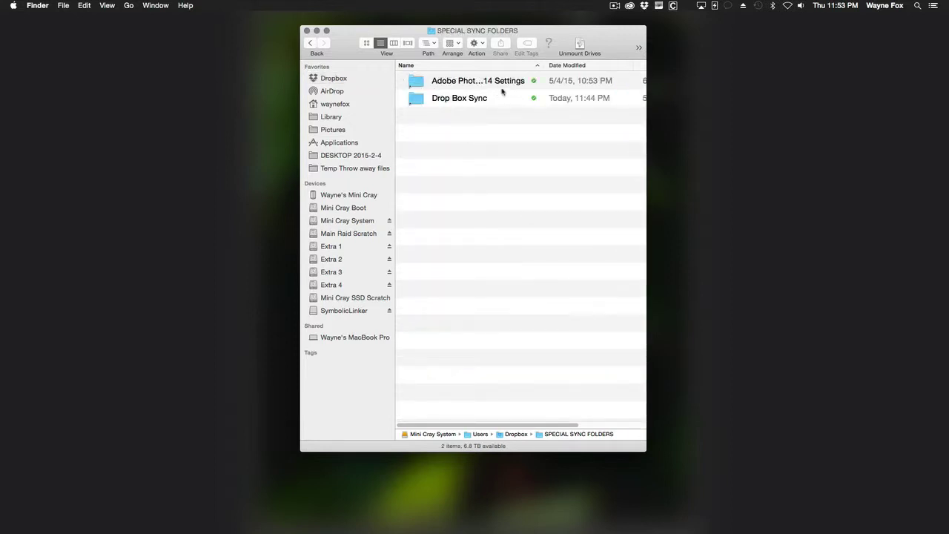
drag(542, 67, 608, 64)
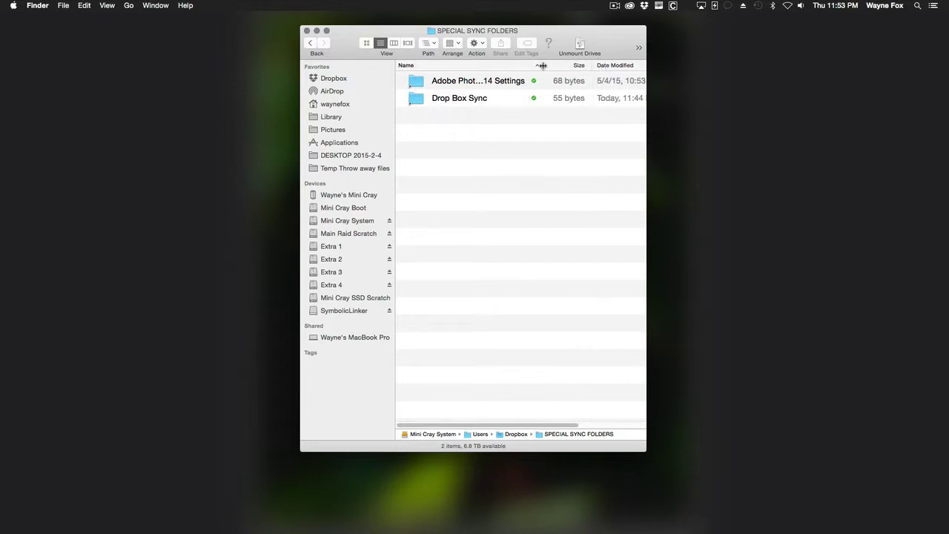
drag(545, 67, 590, 66)
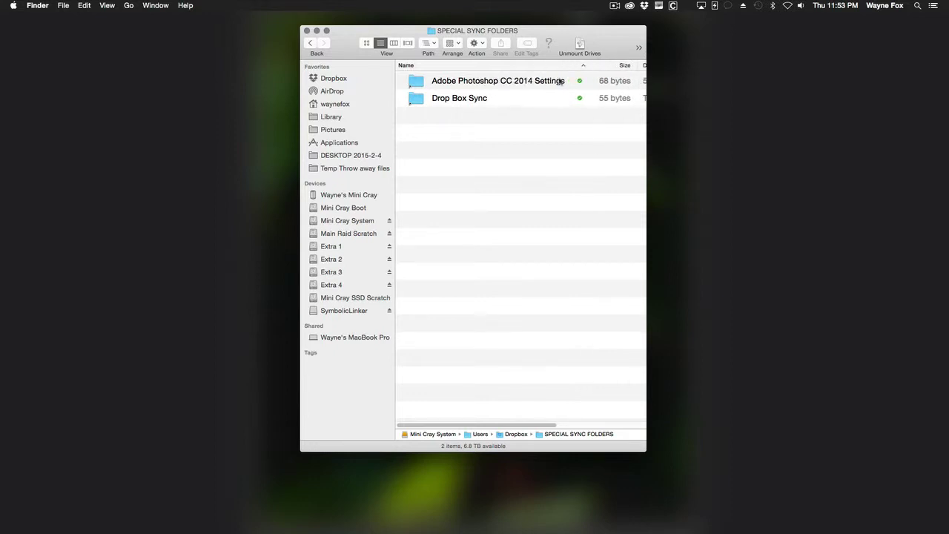
Step: Open the Adobe Photoshop CC 2014 Settings link and check the path of the folder it leads to
double_click(416, 84)
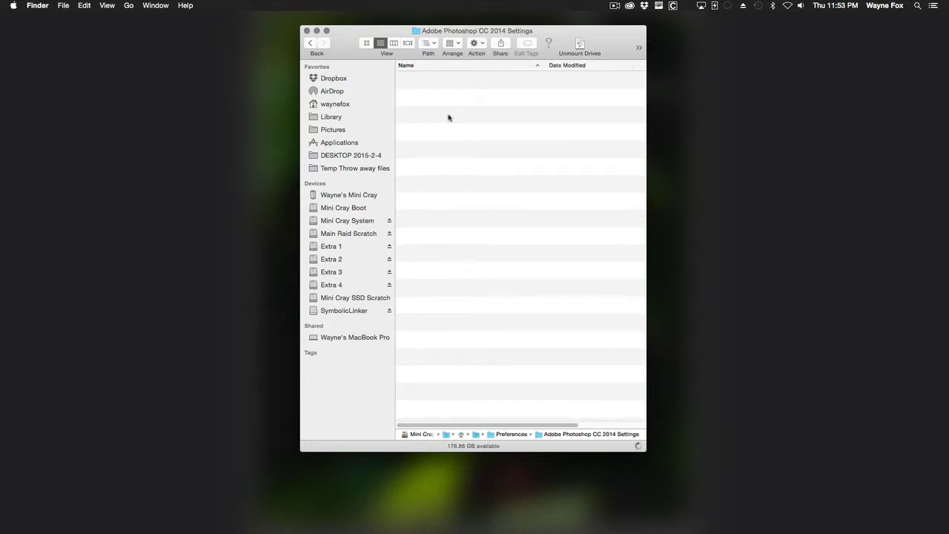
super+click(433, 31)
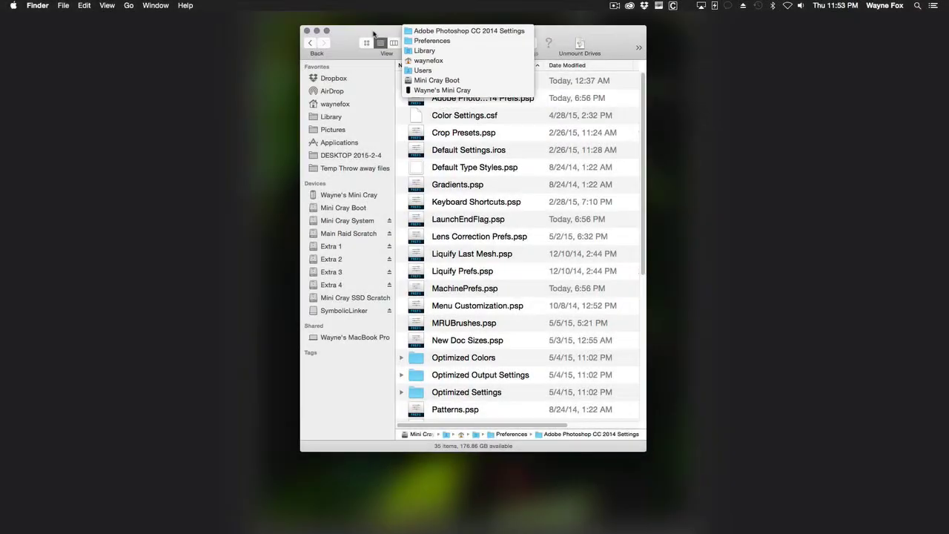
click(373, 32)
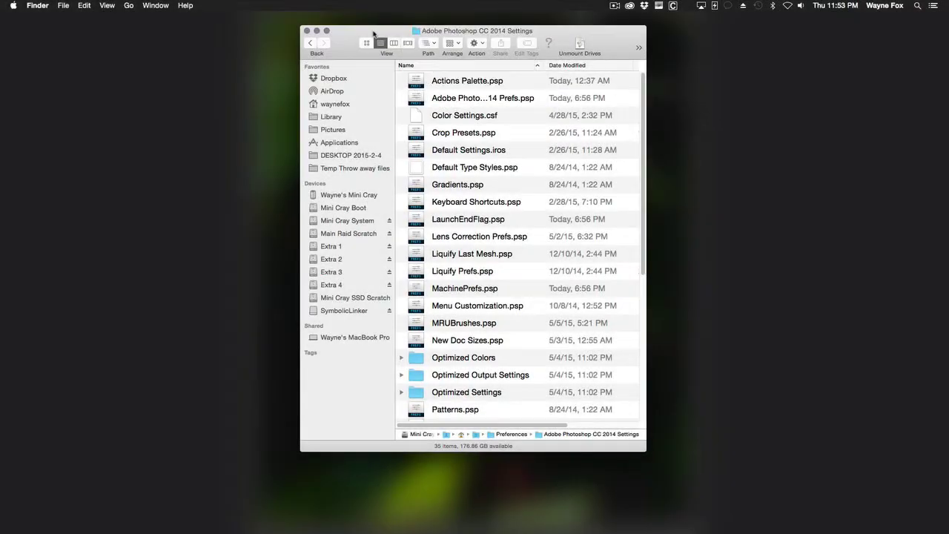